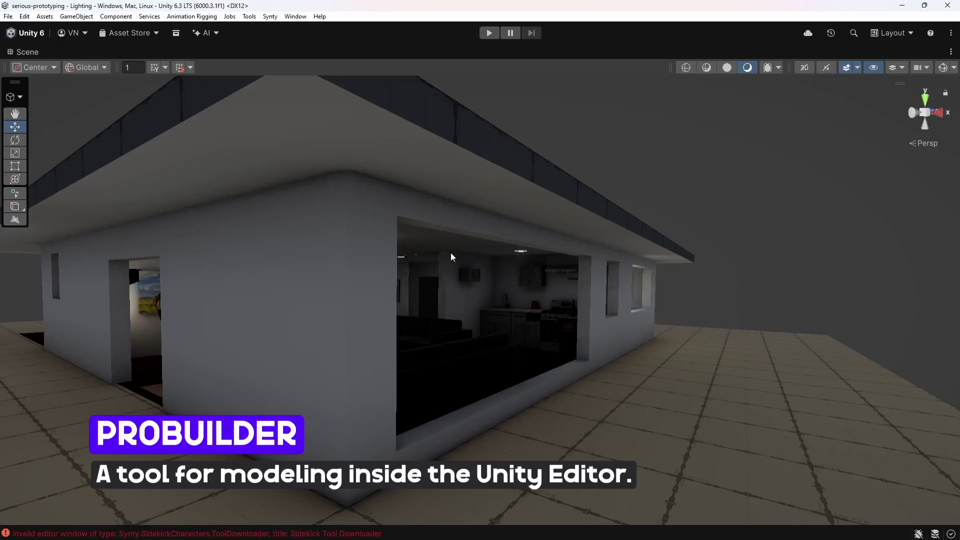
# Step: Inspect the house exterior and view the dark living room through the large window opening from several angles
pyautogui.keyDown('alt'); pyautogui.moveTo(504, 326); pyautogui.dragTo(390, 347); pyautogui.keyUp('alt')
pyautogui.keyDown('alt'); pyautogui.moveTo(449, 338); pyautogui.dragTo(414, 309); pyautogui.keyUp('alt')
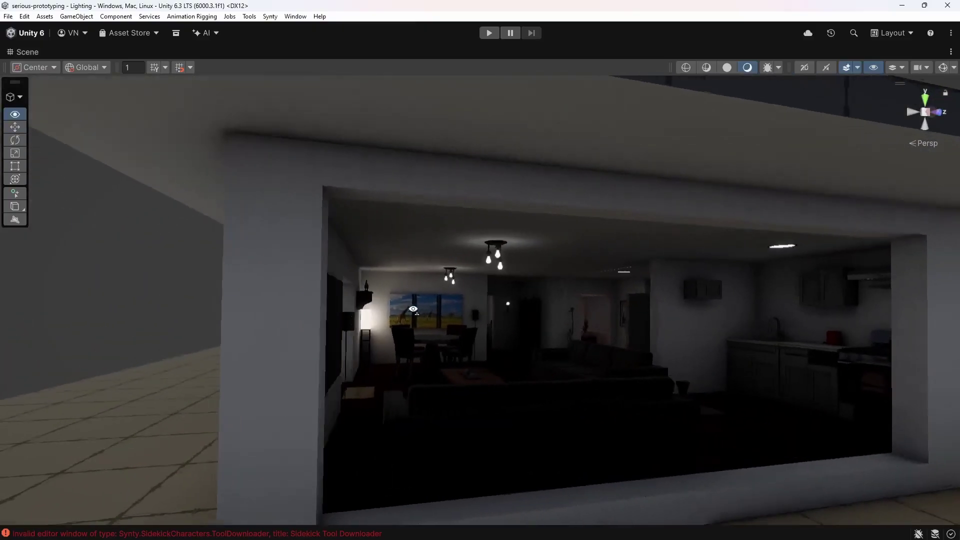
pyautogui.keyDown('alt'); pyautogui.moveTo(607, 335); pyautogui.dragTo(549, 335); pyautogui.keyUp('alt')
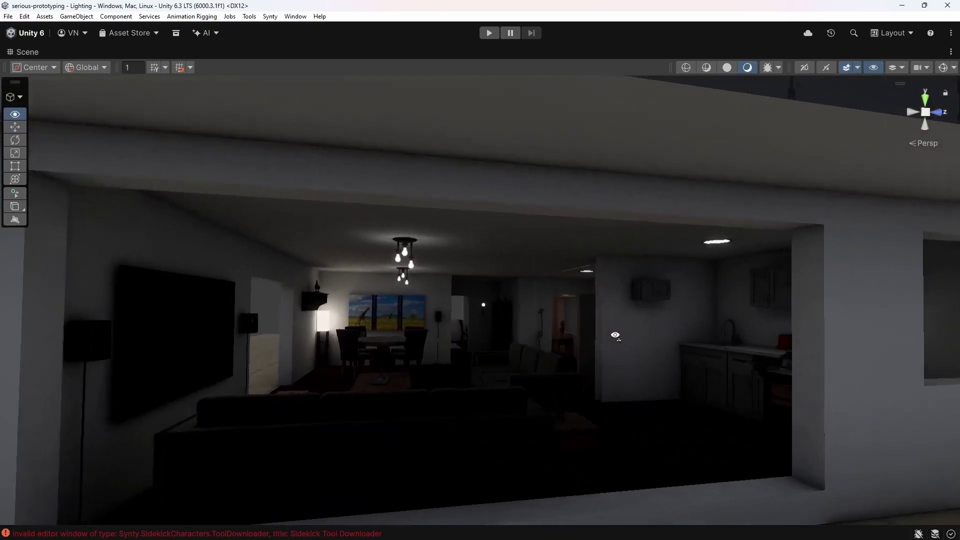
pyautogui.keyDown('alt'); pyautogui.moveTo(616, 335); pyautogui.dragTo(668, 336); pyautogui.keyUp('alt')
pyautogui.keyDown('alt'); pyautogui.moveTo(335, 352); pyautogui.dragTo(425, 371); pyautogui.keyUp('alt')
pyautogui.scroll(-3, 426, 371)
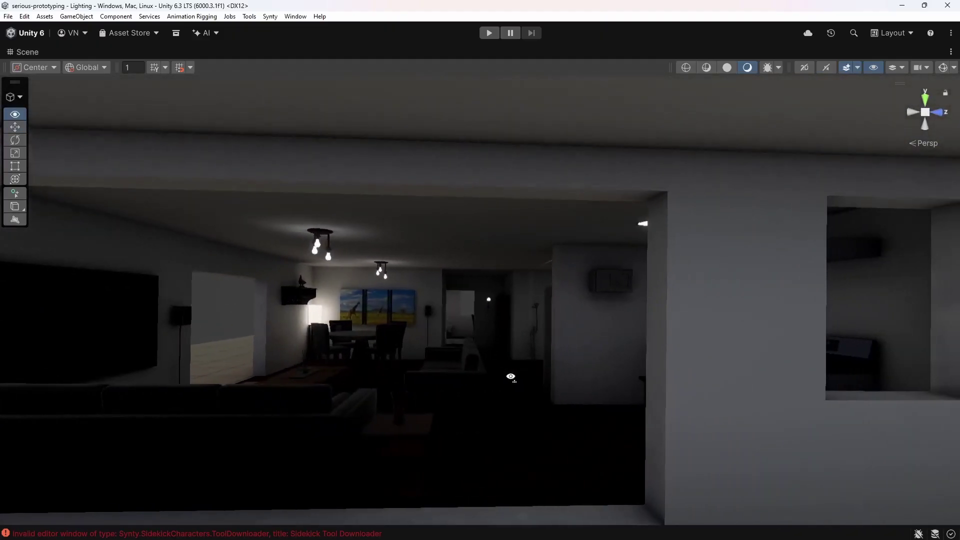
pyautogui.keyDown('alt'); pyautogui.moveTo(511, 378); pyautogui.dragTo(411, 390); pyautogui.keyUp('alt')
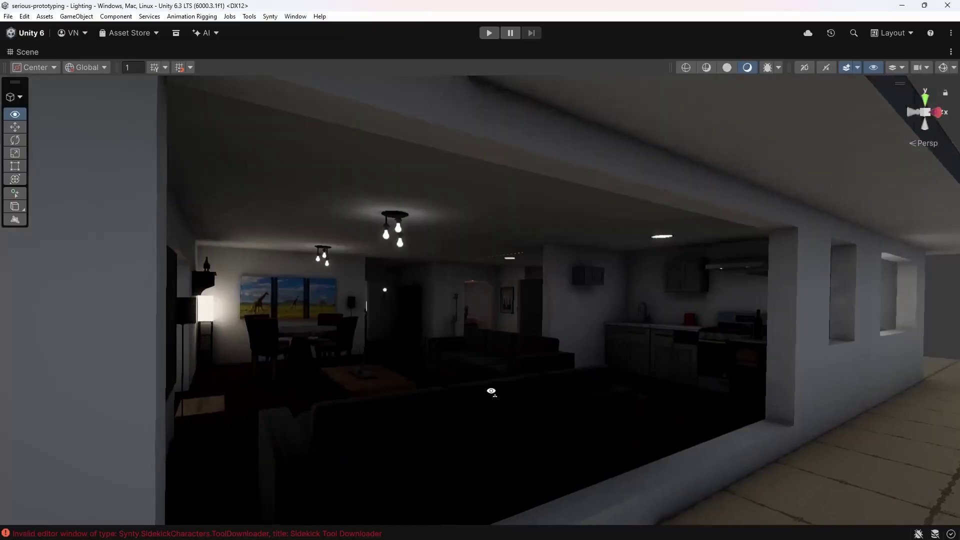
pyautogui.keyDown('alt'); pyautogui.moveTo(489, 388); pyautogui.dragTo(425, 375); pyautogui.keyUp('alt')
# Step: Examine the living room interior, including the sofas, ceiling lights, dining area and side tables
pyautogui.press('w')
pyautogui.moveTo(426, 375); pyautogui.dragTo(377, 478, button='right')
pyautogui.moveTo(376, 426); pyautogui.dragTo(390, 377, button='right')
pyautogui.moveTo(280, 379); pyautogui.dragTo(281, 325, button='right')
pyautogui.moveTo(454, 358); pyautogui.dragTo(322, 355, button='right')
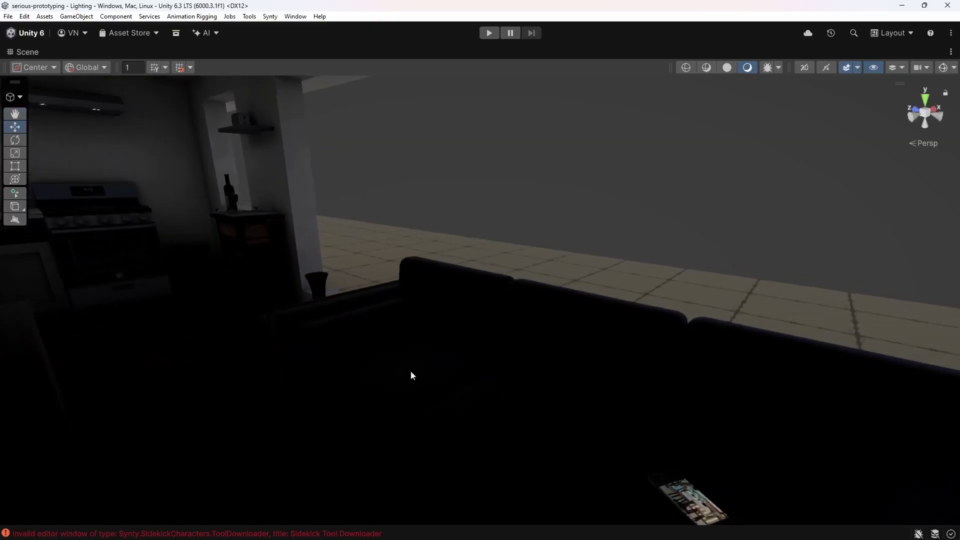
pyautogui.moveTo(412, 375); pyautogui.dragTo(305, 365, button='right')
pyautogui.moveTo(502, 374)
pyautogui.mouseDown(button='right')
pyautogui.moveTo(302, 355)
pyautogui.moveTo(482, 374)
pyautogui.moveTo(490, 345)
pyautogui.mouseUp(button='right')
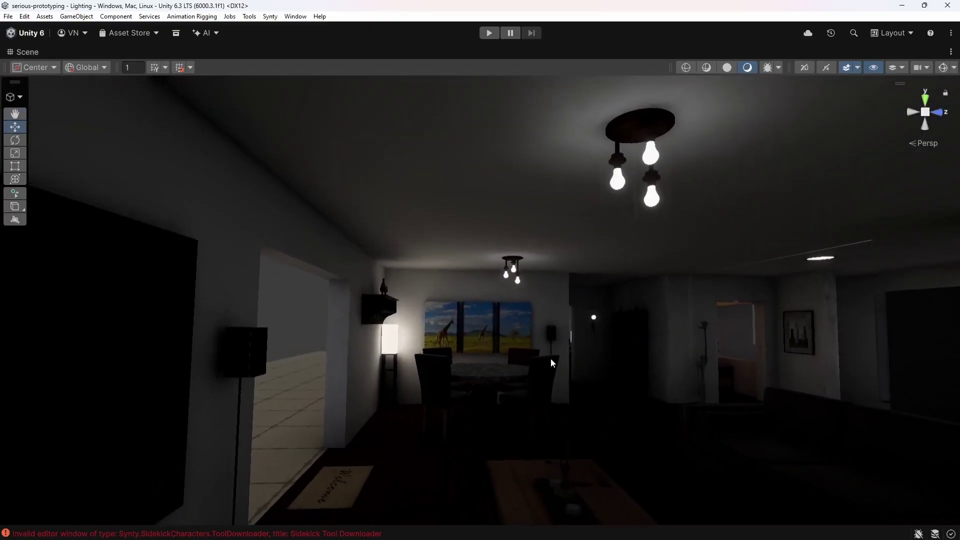
pyautogui.press('s')
pyautogui.moveTo(551, 363); pyautogui.dragTo(402, 373, button='right')
pyautogui.press('s')
pyautogui.press('w')
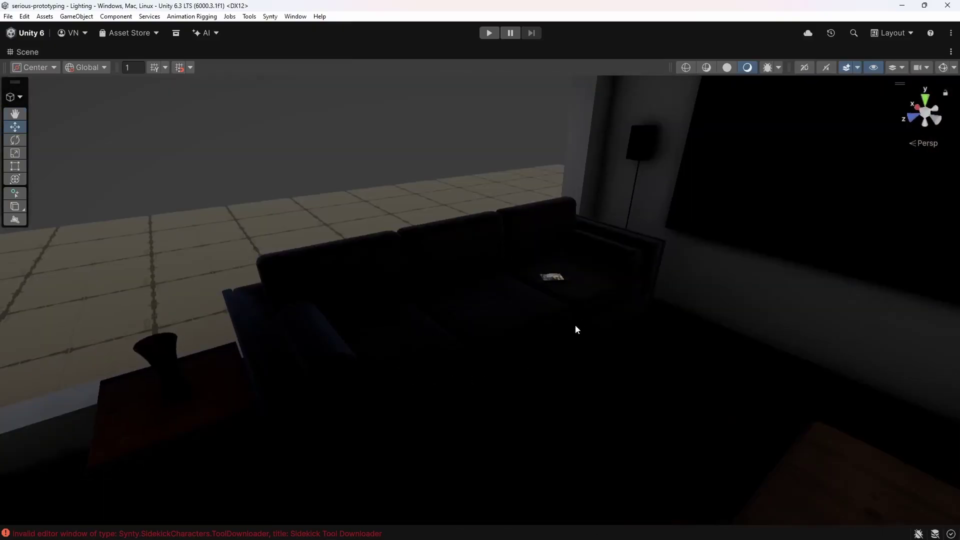
pyautogui.moveTo(575, 326); pyautogui.dragTo(394, 334, button='right')
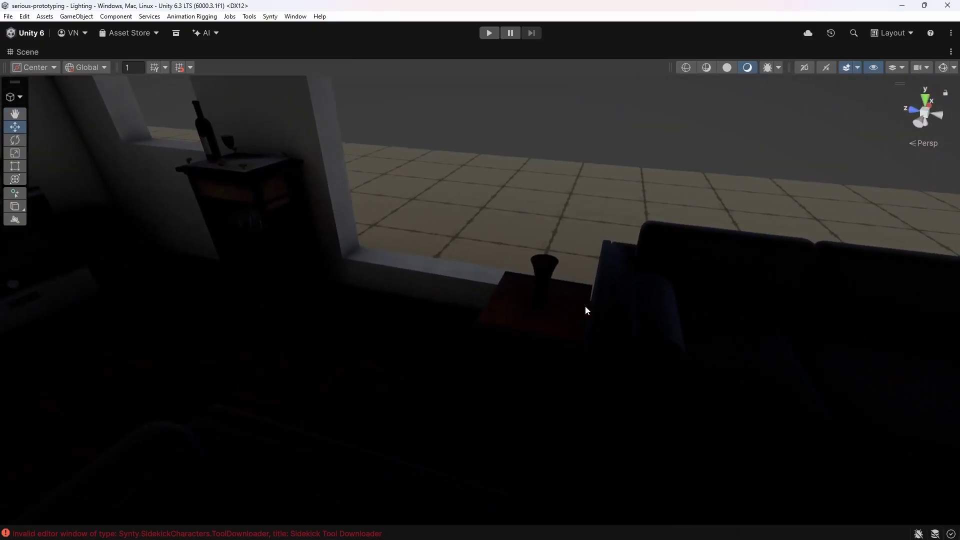
pyautogui.moveTo(587, 310)
pyautogui.mouseDown(button='right')
pyautogui.moveTo(317, 328)
pyautogui.moveTo(366, 347)
pyautogui.moveTo(435, 332)
pyautogui.moveTo(340, 257)
pyautogui.moveTo(331, 271)
pyautogui.mouseUp(button='right')
pyautogui.moveTo(405, 242); pyautogui.dragTo(524, 277, button='right')
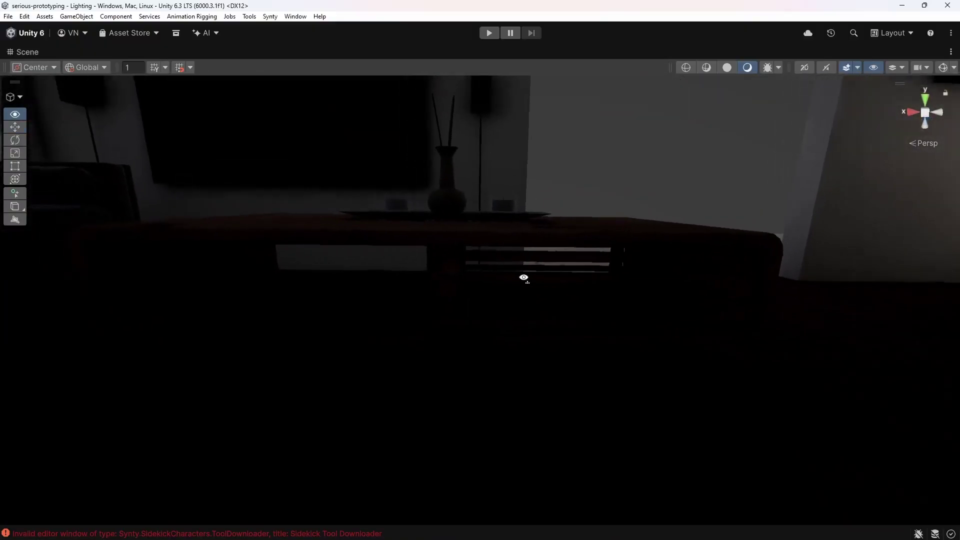
# Step: Examine the coffee table decorations and the handheld game console lying on the sofa up close
pyautogui.moveTo(519, 280); pyautogui.dragTo(517, 303, button='middle')
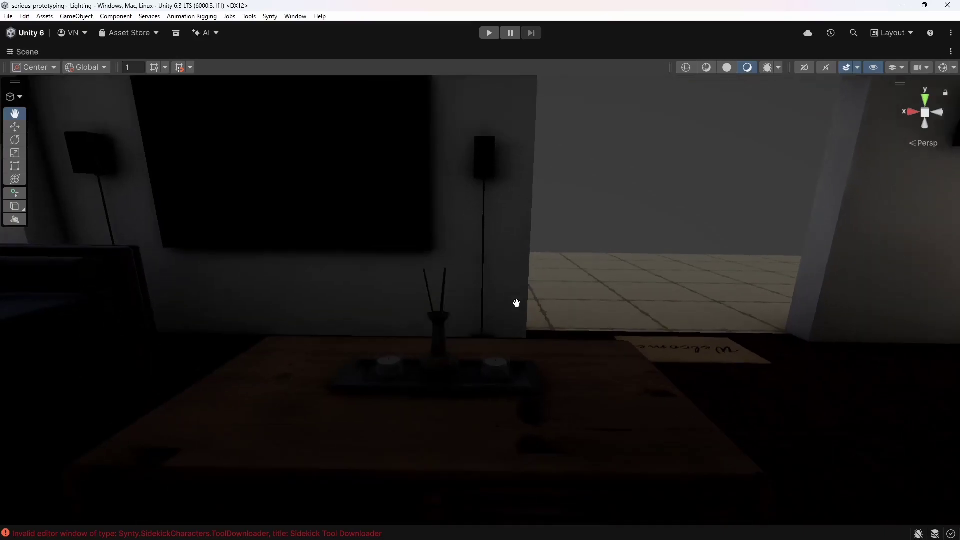
pyautogui.moveTo(511, 346); pyautogui.dragTo(527, 371, button='right')
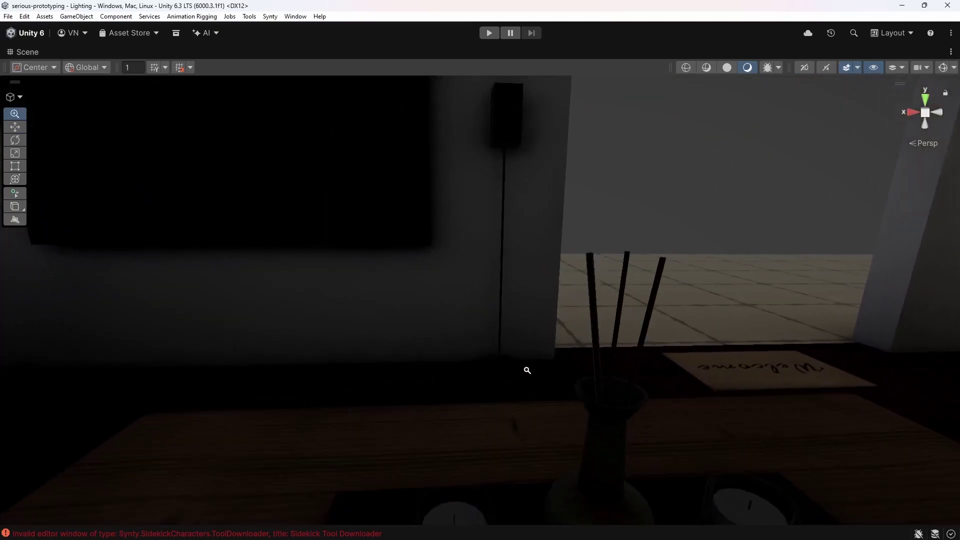
pyautogui.moveTo(527, 371); pyautogui.dragTo(515, 343, button='middle')
pyautogui.moveTo(518, 355); pyautogui.dragTo(490, 324, button='right')
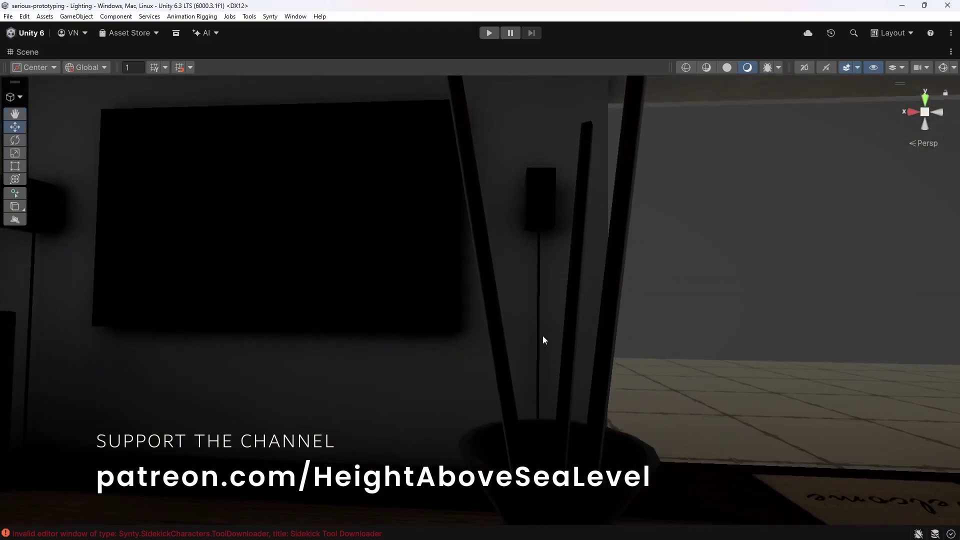
pyautogui.keyDown('alt'); pyautogui.moveTo(591, 343); pyautogui.dragTo(482, 347, button='right'); pyautogui.keyUp('alt')
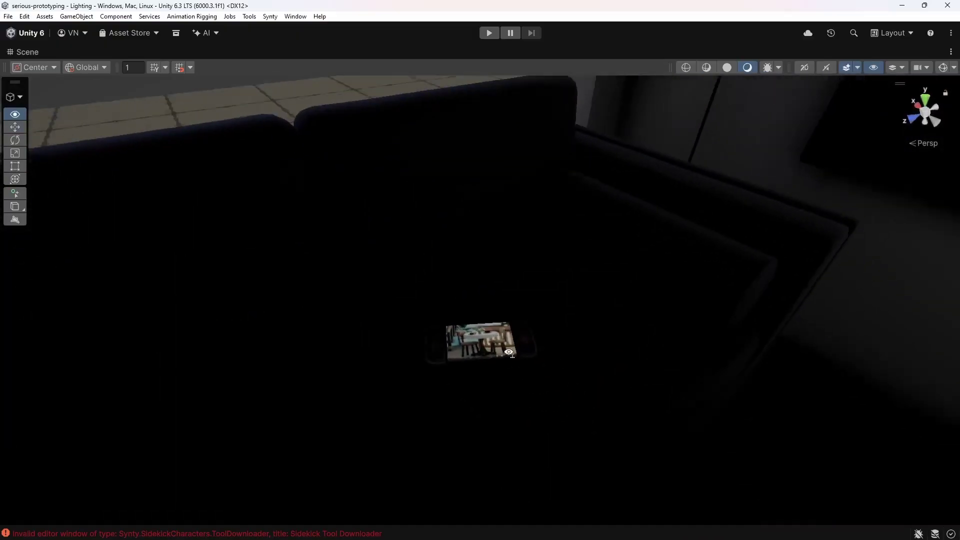
pyautogui.press('w')
pyautogui.moveTo(485, 325); pyautogui.dragTo(481, 323, button='middle')
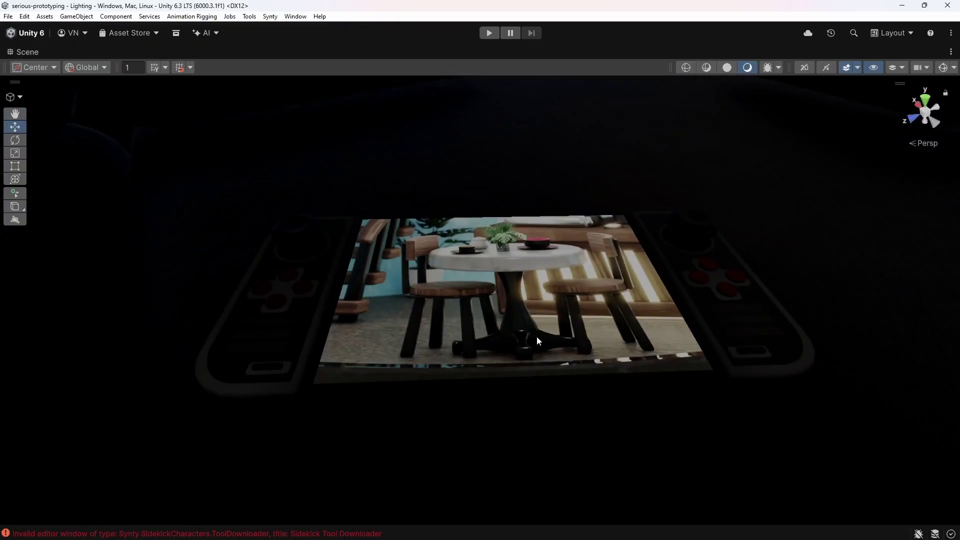
pyautogui.moveTo(531, 336); pyautogui.dragTo(506, 256, button='right')
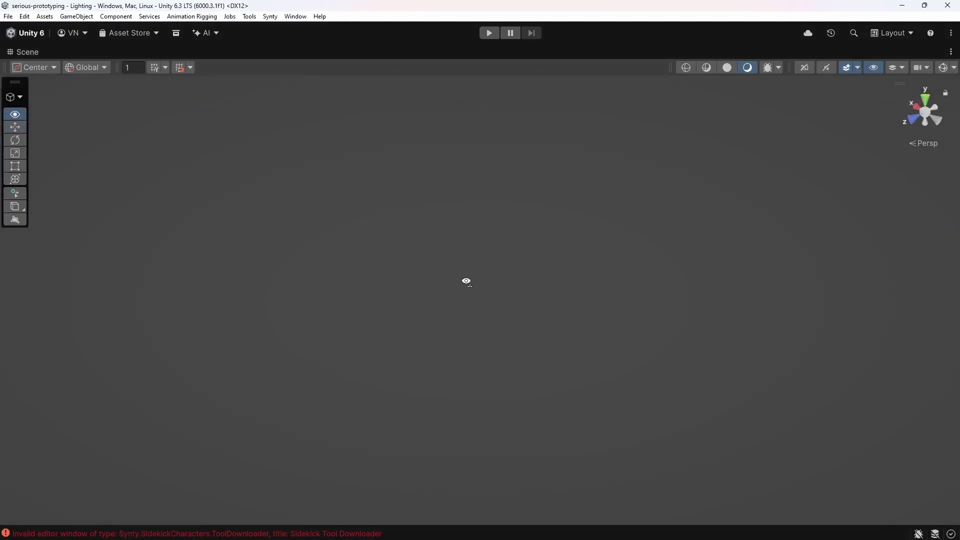
# Step: Examine the bird figurine on the wall shelf and the lit lamp beside it
pyautogui.moveTo(466, 282)
pyautogui.mouseDown(button='right')
pyautogui.moveTo(521, 233)
pyautogui.moveTo(628, 240)
pyautogui.moveTo(467, 317)
pyautogui.moveTo(575, 345)
pyautogui.moveTo(546, 360)
pyautogui.moveTo(370, 338)
pyautogui.moveTo(456, 304)
pyautogui.moveTo(356, 321)
pyautogui.moveTo(530, 281)
pyautogui.moveTo(712, 278)
pyautogui.moveTo(565, 270)
pyautogui.moveTo(434, 280)
pyautogui.moveTo(435, 324)
pyautogui.moveTo(439, 259)
pyautogui.moveTo(417, 281)
pyautogui.moveTo(517, 277)
pyautogui.moveTo(484, 253)
pyautogui.moveTo(473, 287)
pyautogui.moveTo(577, 347)
pyautogui.moveTo(552, 297)
pyautogui.moveTo(430, 316)
pyautogui.moveTo(330, 257)
pyautogui.moveTo(416, 327)
pyautogui.moveTo(400, 336)
pyautogui.mouseUp(button='right')
pyautogui.press('w')
pyautogui.press('w')
pyautogui.press('a')
pyautogui.press('w')
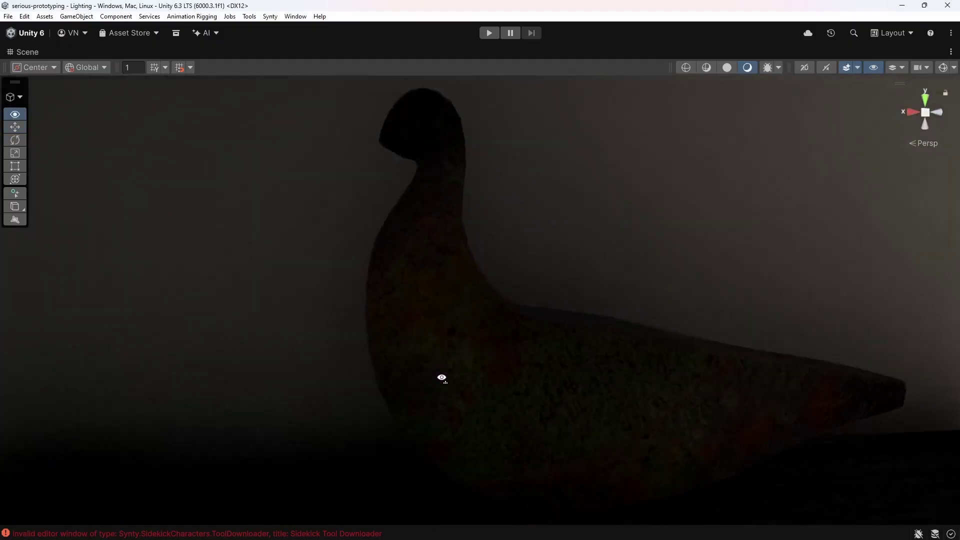
pyautogui.moveTo(442, 379); pyautogui.dragTo(577, 378, button='right')
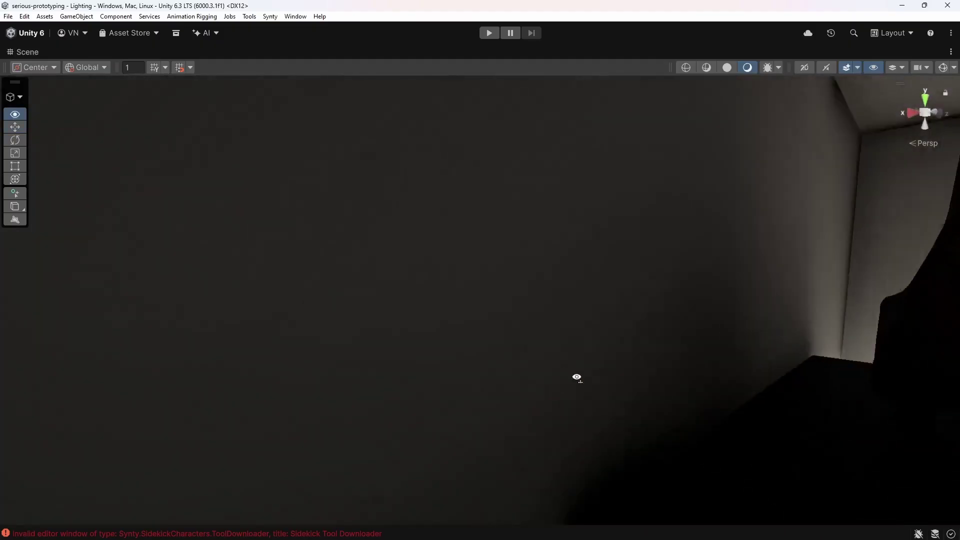
pyautogui.moveTo(676, 372); pyautogui.dragTo(588, 375, button='right')
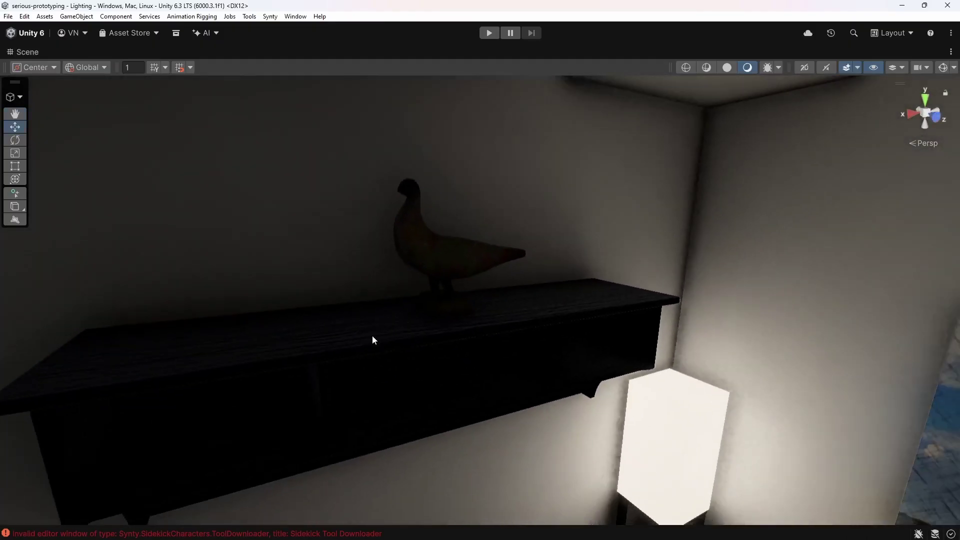
pyautogui.moveTo(372, 340); pyautogui.dragTo(600, 394, button='right')
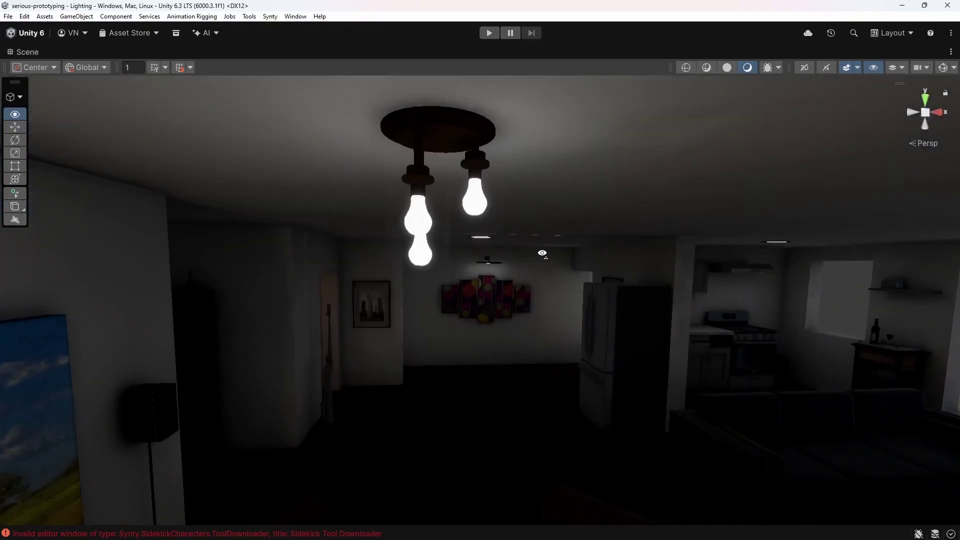
# Step: Inspect the refrigerator from outside and inside, along with the surrounding walls and colorful wall art
pyautogui.moveTo(542, 254); pyautogui.dragTo(560, 297, button='right')
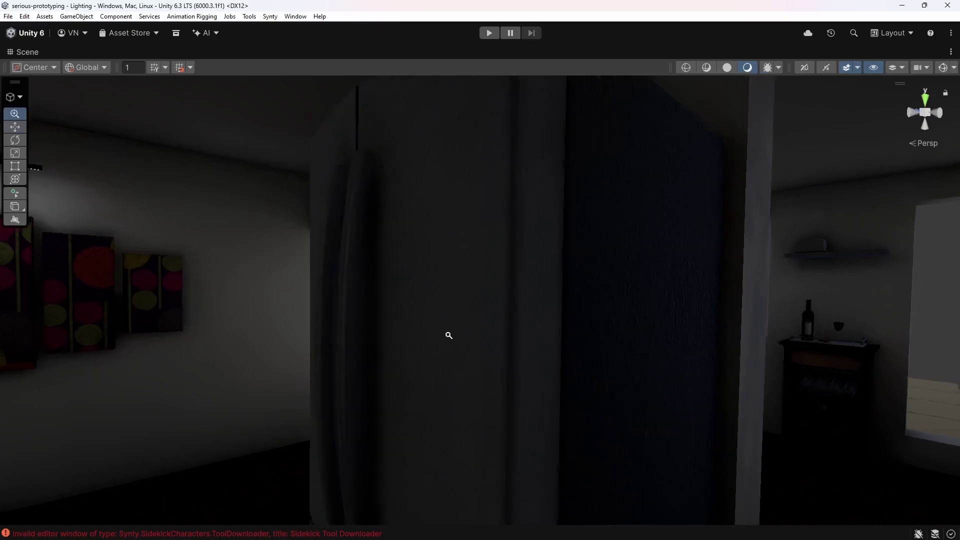
pyautogui.keyDown('alt'); pyautogui.moveTo(449, 336); pyautogui.dragTo(705, 344, button='right'); pyautogui.keyUp('alt')
pyautogui.moveTo(485, 337)
pyautogui.mouseDown(button='right')
pyautogui.moveTo(402, 324)
pyautogui.moveTo(160, 345)
pyautogui.moveTo(505, 345)
pyautogui.moveTo(390, 346)
pyautogui.moveTo(365, 420)
pyautogui.moveTo(398, 472)
pyautogui.moveTo(628, 395)
pyautogui.mouseUp(button='right')
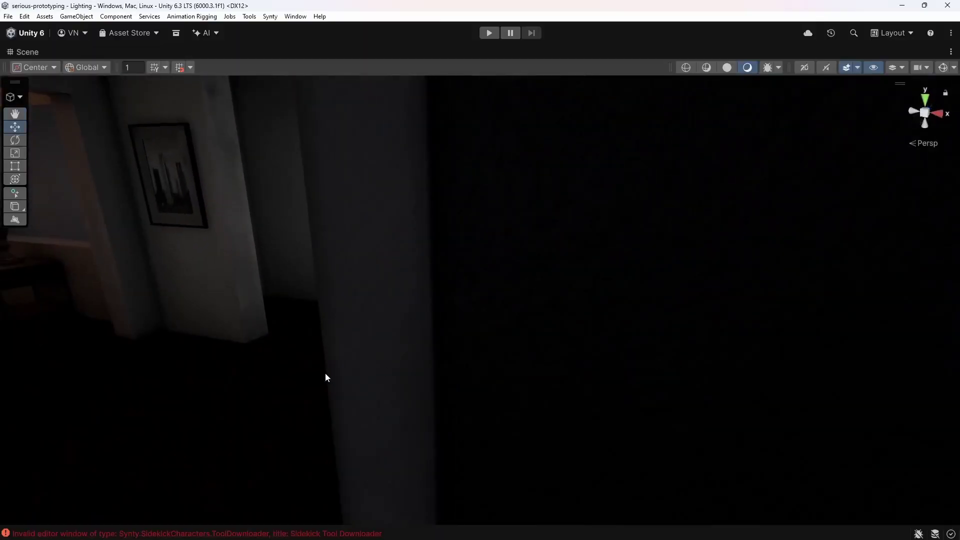
pyautogui.moveTo(325, 377)
pyautogui.mouseDown(button='right')
pyautogui.moveTo(579, 436)
pyautogui.moveTo(618, 313)
pyautogui.moveTo(549, 279)
pyautogui.moveTo(358, 347)
pyautogui.moveTo(329, 344)
pyautogui.mouseUp(button='right')
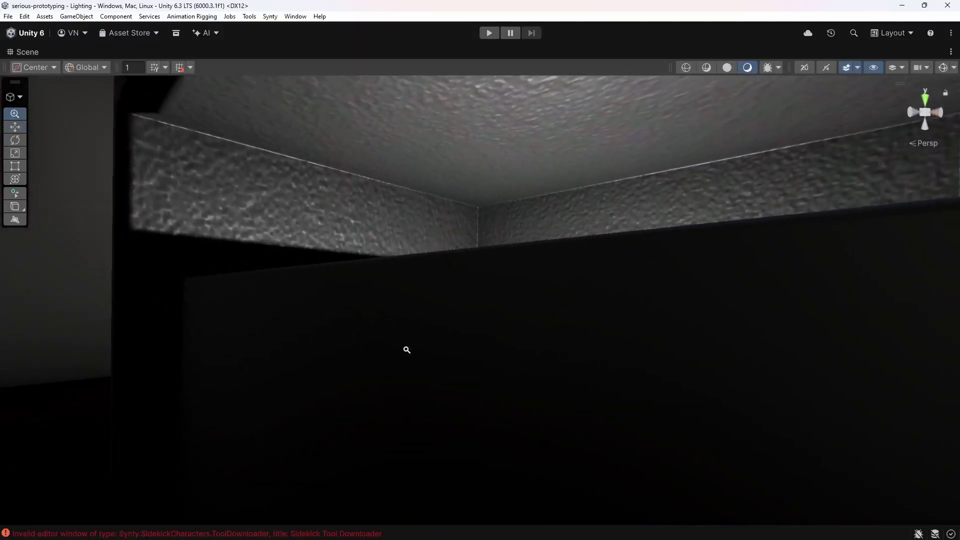
pyautogui.keyDown('alt'); pyautogui.moveTo(407, 350); pyautogui.dragTo(517, 350, button='right'); pyautogui.keyUp('alt')
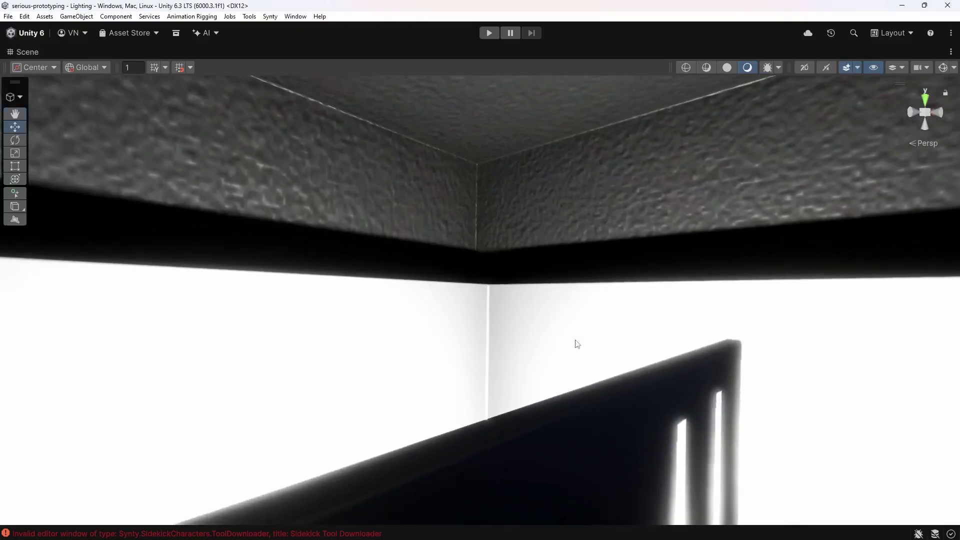
pyautogui.moveTo(576, 343)
pyautogui.mouseDown(button='right')
pyautogui.moveTo(364, 397)
pyautogui.moveTo(435, 354)
pyautogui.moveTo(249, 347)
pyautogui.moveTo(427, 349)
pyautogui.moveTo(658, 298)
pyautogui.moveTo(692, 270)
pyautogui.moveTo(570, 270)
pyautogui.moveTo(648, 283)
pyautogui.moveTo(604, 287)
pyautogui.mouseUp(button='right')
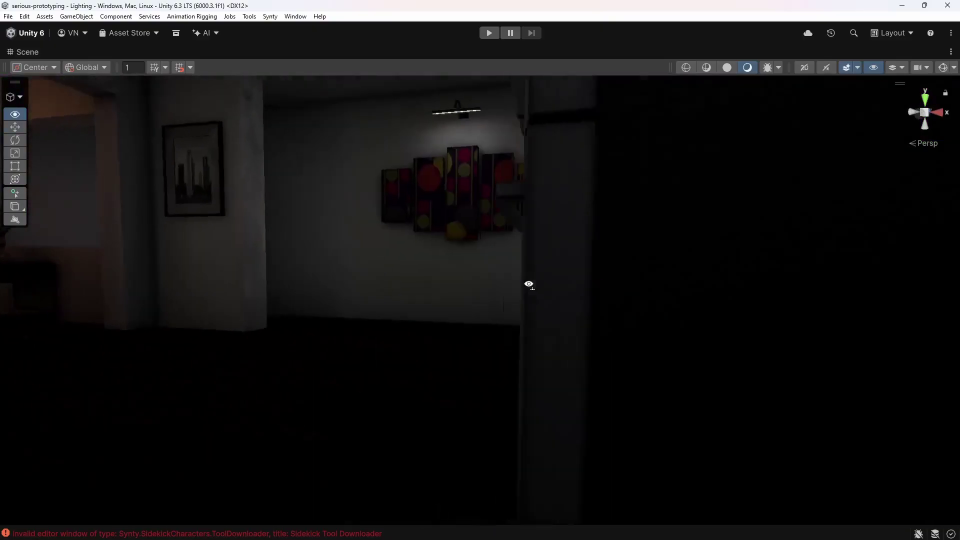
pyautogui.press('s')
pyautogui.moveTo(529, 284)
pyautogui.mouseDown(button='right')
pyautogui.moveTo(604, 294)
pyautogui.moveTo(564, 294)
pyautogui.moveTo(602, 276)
pyautogui.moveTo(419, 299)
pyautogui.moveTo(648, 249)
pyautogui.moveTo(494, 319)
pyautogui.mouseUp(button='right')
pyautogui.moveTo(631, 333)
pyautogui.keyDown('alt'); pyautogui.mouseDown(button='right')
pyautogui.moveTo(879, 350)
pyautogui.moveTo(726, 347)
pyautogui.moveTo(841, 352)
pyautogui.mouseUp(button='right'); pyautogui.keyUp('alt')
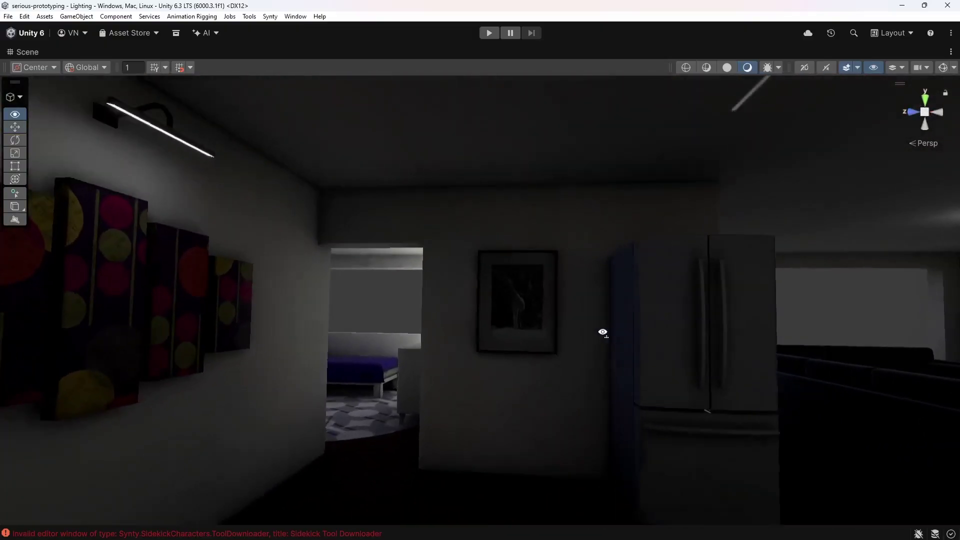
# Step: Examine the framed giraffe picture and the unlit bathroom with its toilet, bathtub and sink
pyautogui.moveTo(603, 333); pyautogui.dragTo(621, 335, button='right')
pyautogui.press('w')
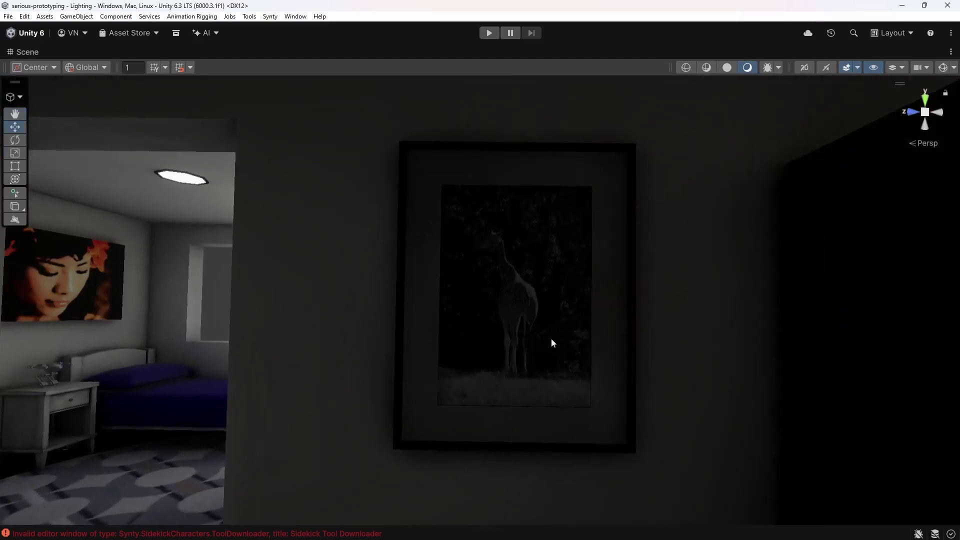
pyautogui.moveTo(552, 343); pyautogui.dragTo(460, 357, button='right')
pyautogui.moveTo(485, 356); pyautogui.dragTo(413, 356, button='right')
pyautogui.moveTo(530, 356); pyautogui.dragTo(518, 413, button='right')
pyautogui.moveTo(508, 329); pyautogui.dragTo(402, 310, button='right')
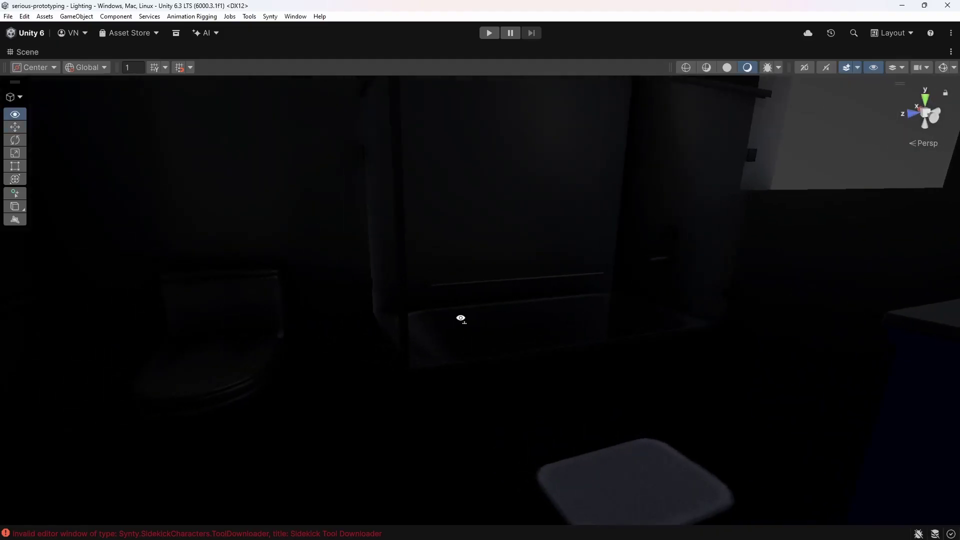
pyautogui.moveTo(550, 342); pyautogui.dragTo(494, 329, button='right')
pyautogui.moveTo(426, 271); pyautogui.dragTo(614, 368, button='right')
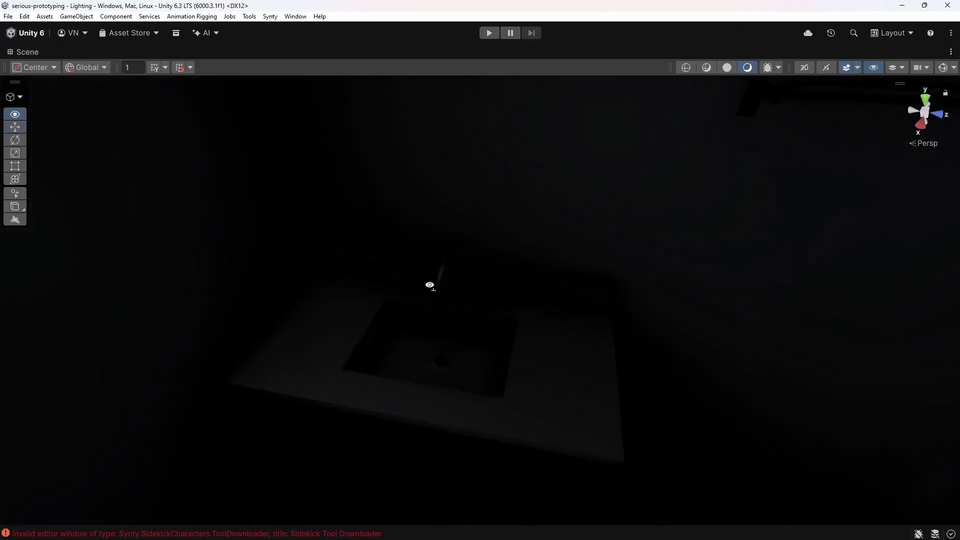
pyautogui.moveTo(430, 285); pyautogui.dragTo(295, 300, button='right')
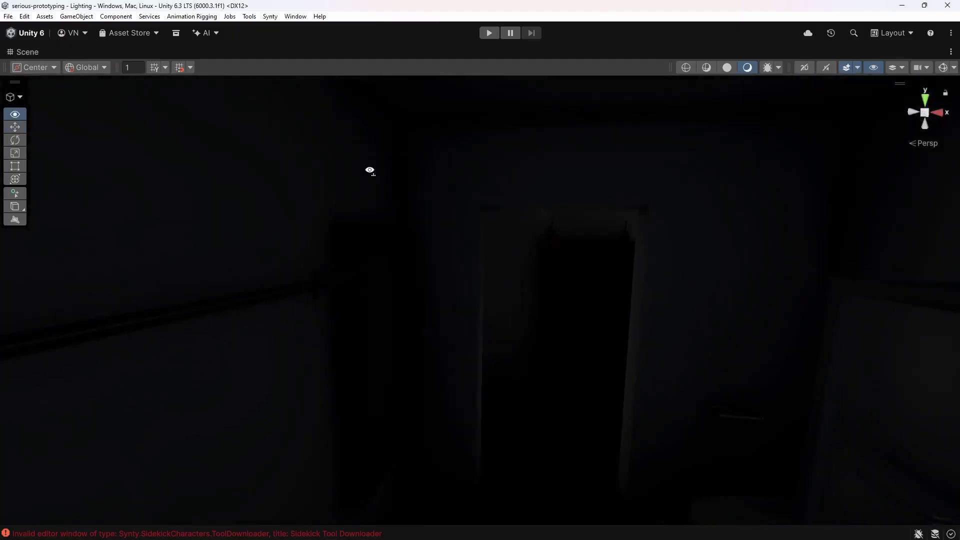
pyautogui.moveTo(382, 219); pyautogui.dragTo(286, 235, button='right')
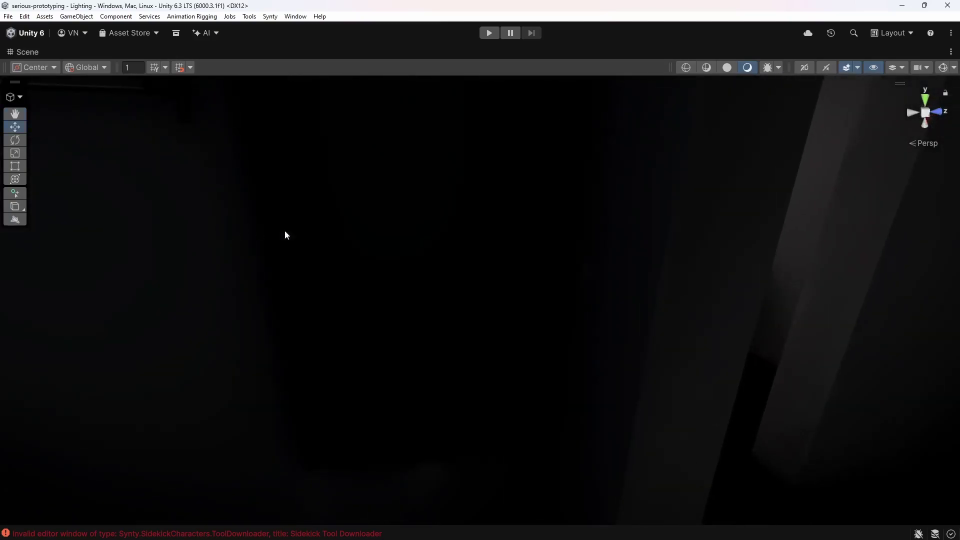
pyautogui.moveTo(401, 205); pyautogui.dragTo(442, 223, button='right')
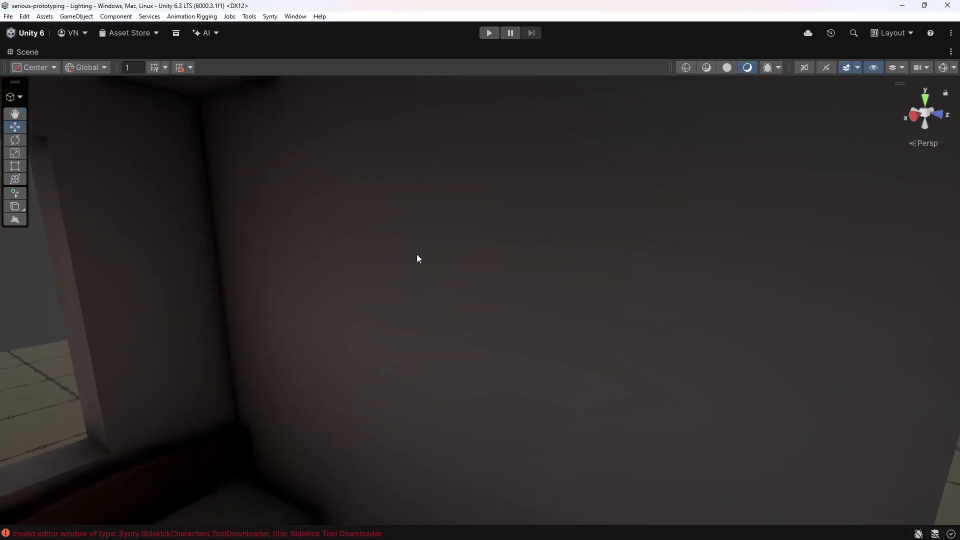
# Step: Examine the remaining rooms and hallway, including the long-armed wall sculpture and the bronze bust by the window opening
pyautogui.moveTo(418, 259)
pyautogui.mouseDown(button='right')
pyautogui.moveTo(378, 242)
pyautogui.moveTo(676, 225)
pyautogui.moveTo(366, 244)
pyautogui.moveTo(468, 296)
pyautogui.moveTo(695, 223)
pyautogui.moveTo(770, 216)
pyautogui.moveTo(389, 220)
pyautogui.moveTo(551, 208)
pyautogui.moveTo(352, 200)
pyautogui.mouseUp(button='right')
pyautogui.moveTo(577, 229)
pyautogui.mouseDown(button='right')
pyautogui.moveTo(499, 228)
pyautogui.moveTo(422, 292)
pyautogui.moveTo(619, 259)
pyautogui.moveTo(345, 219)
pyautogui.moveTo(465, 257)
pyautogui.moveTo(470, 212)
pyautogui.moveTo(437, 240)
pyautogui.moveTo(400, 317)
pyautogui.moveTo(395, 268)
pyautogui.moveTo(382, 255)
pyautogui.moveTo(482, 257)
pyautogui.moveTo(386, 251)
pyautogui.moveTo(603, 270)
pyautogui.moveTo(463, 298)
pyautogui.moveTo(480, 298)
pyautogui.moveTo(487, 253)
pyautogui.moveTo(517, 255)
pyautogui.moveTo(496, 348)
pyautogui.moveTo(512, 336)
pyautogui.moveTo(570, 349)
pyautogui.moveTo(540, 371)
pyautogui.moveTo(541, 401)
pyautogui.moveTo(510, 268)
pyautogui.moveTo(542, 186)
pyautogui.moveTo(506, 295)
pyautogui.mouseUp(button='right')
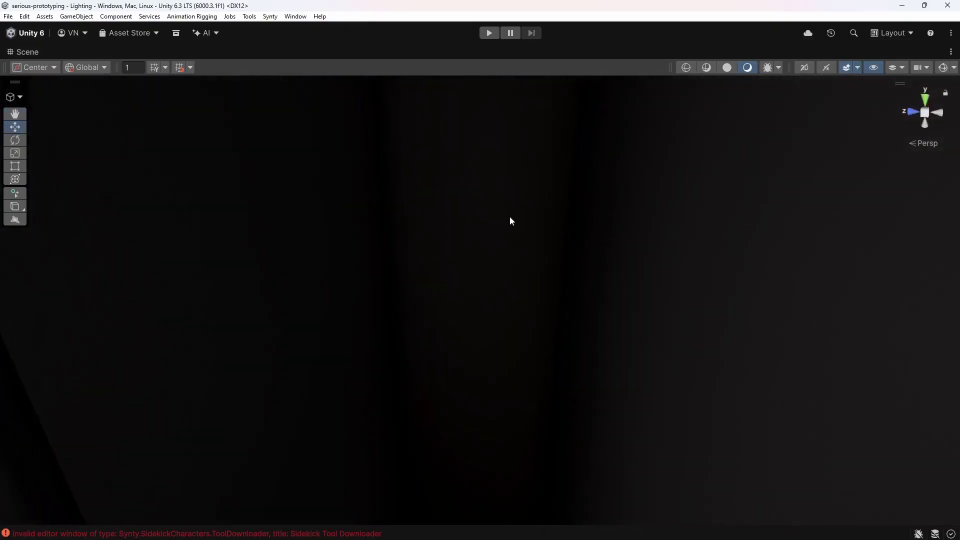
pyautogui.moveTo(511, 221)
pyautogui.mouseDown(button='right')
pyautogui.moveTo(499, 333)
pyautogui.moveTo(502, 190)
pyautogui.moveTo(483, 186)
pyautogui.moveTo(453, 200)
pyautogui.moveTo(525, 268)
pyautogui.moveTo(509, 203)
pyautogui.moveTo(501, 268)
pyautogui.moveTo(543, 300)
pyautogui.moveTo(525, 315)
pyautogui.moveTo(647, 333)
pyautogui.moveTo(505, 334)
pyautogui.moveTo(557, 218)
pyautogui.moveTo(540, 270)
pyautogui.moveTo(475, 326)
pyautogui.moveTo(658, 278)
pyautogui.moveTo(447, 322)
pyautogui.moveTo(746, 224)
pyautogui.moveTo(580, 266)
pyautogui.moveTo(815, 242)
pyautogui.moveTo(886, 211)
pyautogui.moveTo(842, 195)
pyautogui.moveTo(579, 260)
pyautogui.moveTo(602, 229)
pyautogui.moveTo(586, 237)
pyautogui.mouseUp(button='right')
pyautogui.press('w')
pyautogui.press('w')
pyautogui.moveTo(530, 245); pyautogui.dragTo(410, 286, button='right')
pyautogui.moveTo(651, 292); pyautogui.dragTo(498, 288, button='right')
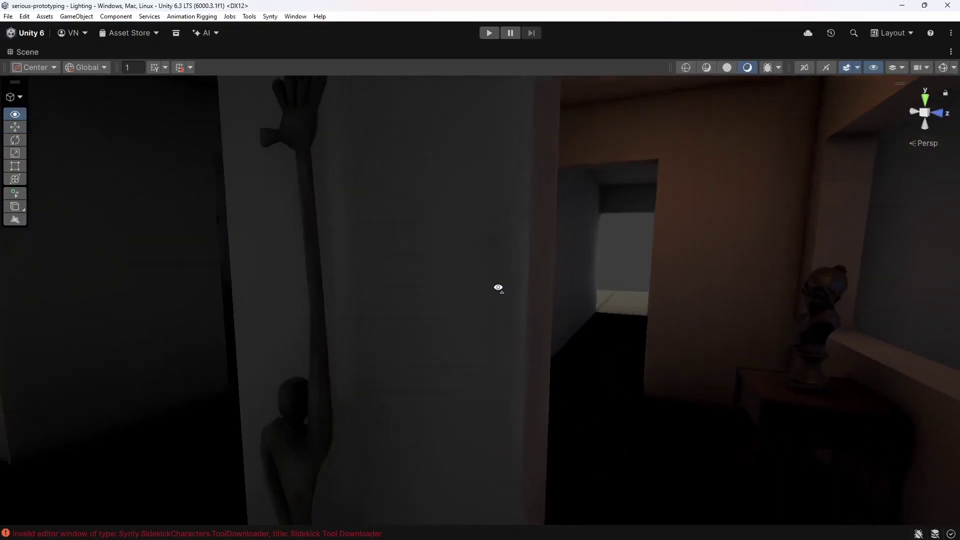
pyautogui.moveTo(657, 309)
pyautogui.mouseDown(button='right')
pyautogui.moveTo(581, 303)
pyautogui.moveTo(630, 309)
pyautogui.moveTo(638, 242)
pyautogui.moveTo(653, 226)
pyautogui.moveTo(620, 285)
pyautogui.moveTo(624, 308)
pyautogui.moveTo(590, 272)
pyautogui.moveTo(708, 332)
pyautogui.moveTo(744, 283)
pyautogui.moveTo(691, 308)
pyautogui.moveTo(742, 294)
pyautogui.moveTo(573, 322)
pyautogui.moveTo(694, 336)
pyautogui.moveTo(724, 313)
pyautogui.moveTo(853, 320)
pyautogui.moveTo(622, 332)
pyautogui.moveTo(746, 344)
pyautogui.moveTo(564, 337)
pyautogui.moveTo(542, 397)
pyautogui.moveTo(530, 386)
pyautogui.moveTo(674, 369)
pyautogui.moveTo(733, 332)
pyautogui.moveTo(671, 362)
pyautogui.moveTo(679, 394)
pyautogui.moveTo(742, 285)
pyautogui.moveTo(769, 272)
pyautogui.moveTo(504, 379)
pyautogui.moveTo(545, 317)
pyautogui.moveTo(493, 364)
pyautogui.moveTo(505, 338)
pyautogui.moveTo(508, 359)
pyautogui.mouseUp(button='right')
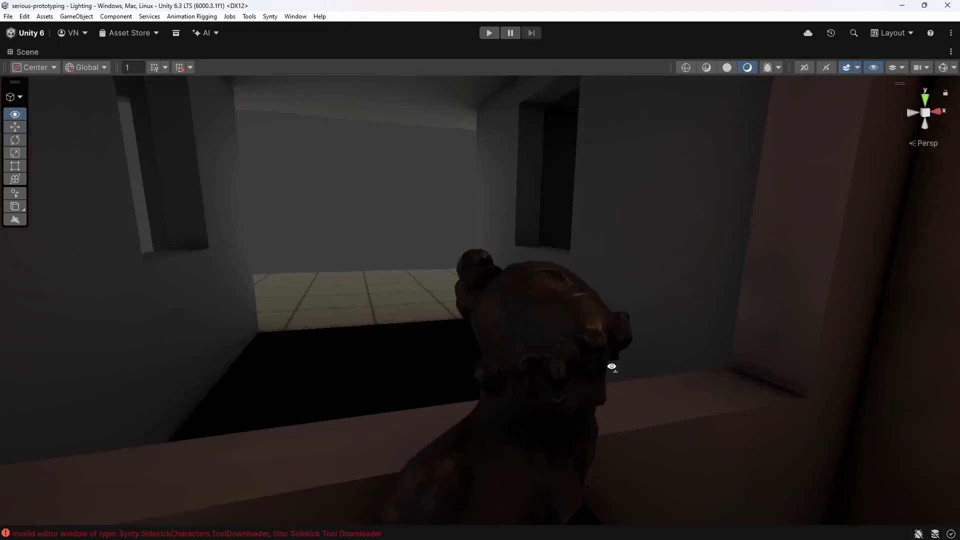
pyautogui.moveTo(612, 367); pyautogui.dragTo(485, 298, button='right')
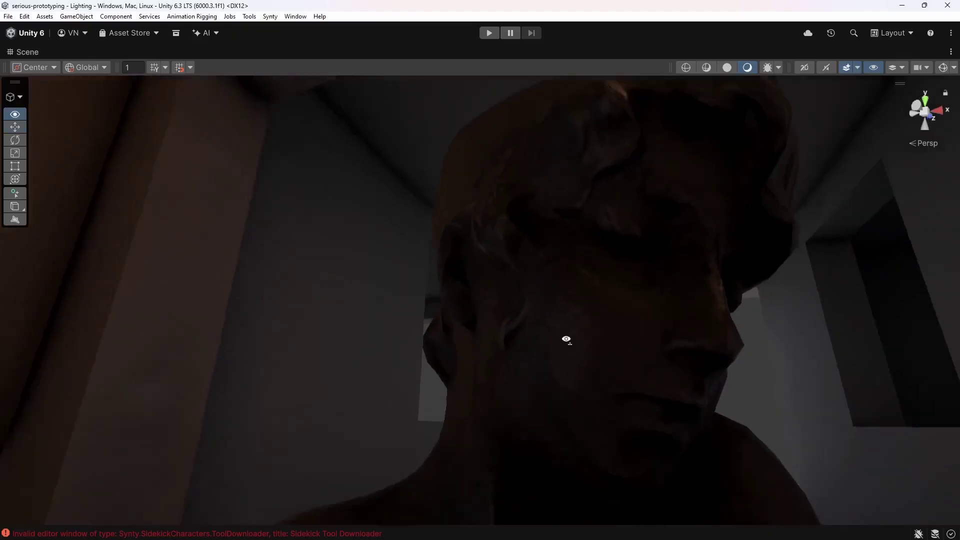
# Step: Examine the bronze bust up close and the dark alcove and hallway walls beside it
pyautogui.moveTo(566, 340); pyautogui.dragTo(542, 253, button='right')
pyautogui.moveTo(560, 318); pyautogui.dragTo(546, 349, button='right')
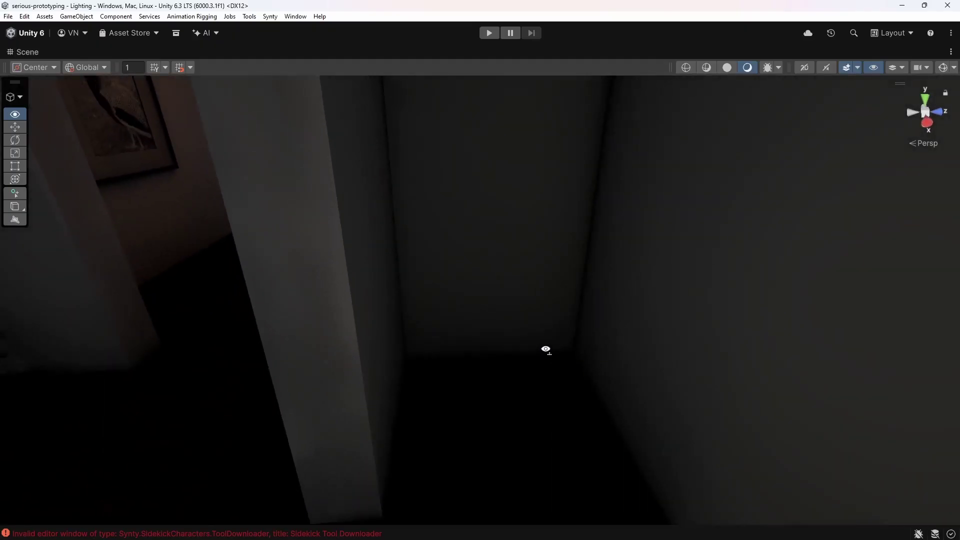
pyautogui.moveTo(546, 218); pyautogui.dragTo(506, 308, button='right')
pyautogui.moveTo(525, 247); pyautogui.dragTo(702, 251, button='right')
pyautogui.moveTo(577, 271); pyautogui.dragTo(535, 330, button='right')
pyautogui.press('s')
pyautogui.press('s')
pyautogui.press('w')
pyautogui.press('s')
pyautogui.press('w')
pyautogui.press('s')
pyautogui.press('a')
# Step: Examine the two-door wardrobe between the walls, including its handles and the shaded gap along its side
pyautogui.moveTo(387, 332); pyautogui.dragTo(613, 308, button='right')
pyautogui.press('w')
pyautogui.press('s')
pyautogui.press('d')
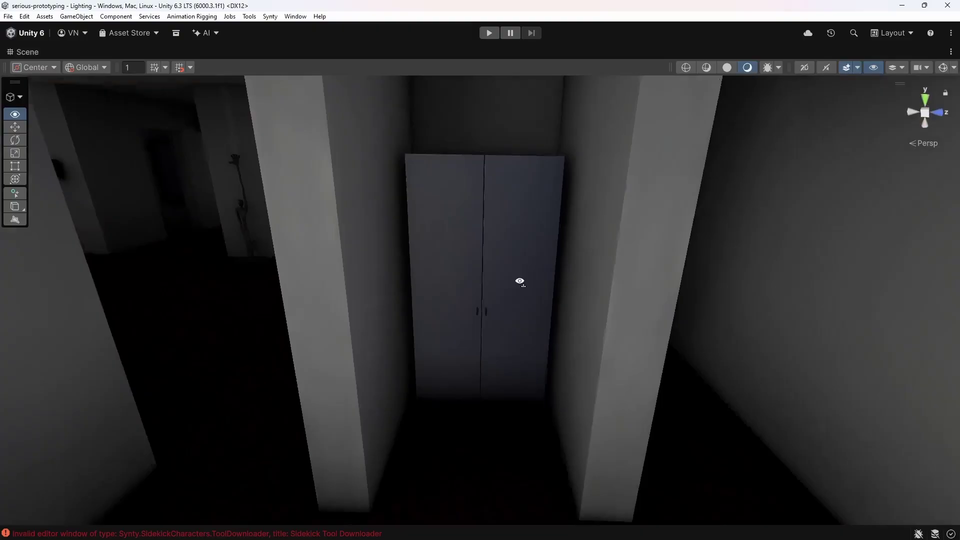
pyautogui.press('w')
pyautogui.moveTo(520, 281)
pyautogui.mouseDown(button='right')
pyautogui.moveTo(519, 240)
pyautogui.moveTo(488, 304)
pyautogui.moveTo(507, 272)
pyautogui.mouseUp(button='right')
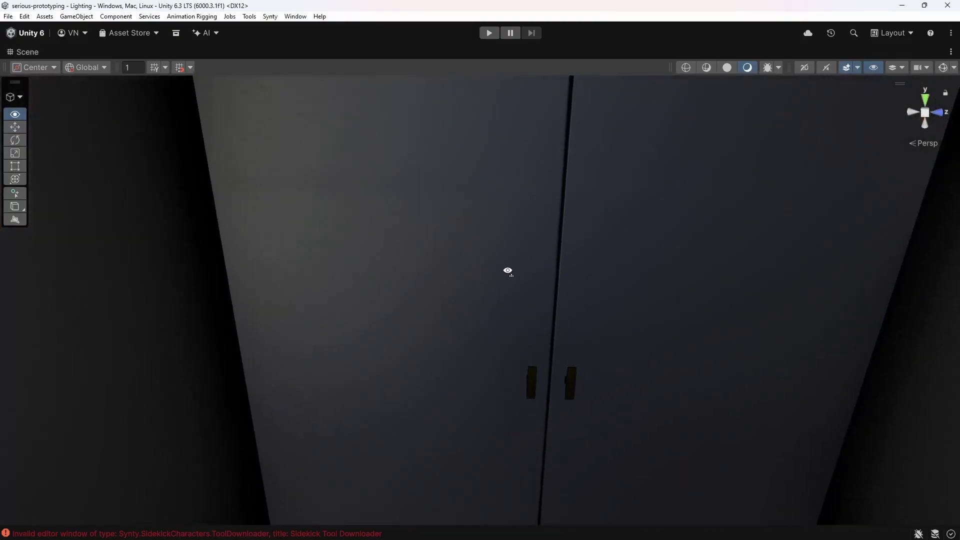
pyautogui.moveTo(501, 234); pyautogui.dragTo(453, 242, button='right')
pyautogui.press('w')
pyautogui.moveTo(471, 255); pyautogui.dragTo(467, 243, button='right')
pyautogui.press('w')
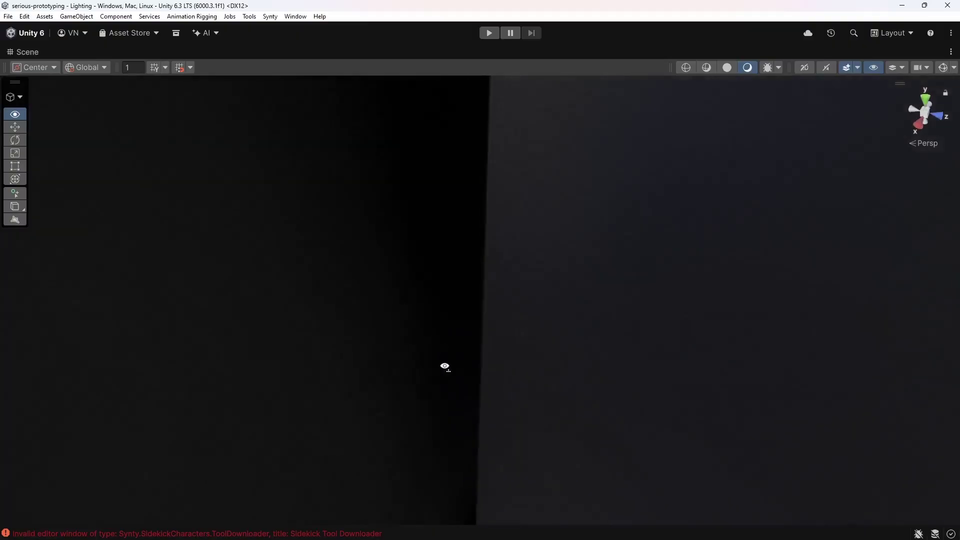
# Step: Examine the dark sink and the wall opening facing the figurine and framed bird picture
pyautogui.press('s')
pyautogui.moveTo(462, 398); pyautogui.dragTo(633, 288, button='right')
pyautogui.press('w')
pyautogui.press('s')
pyautogui.press('w')
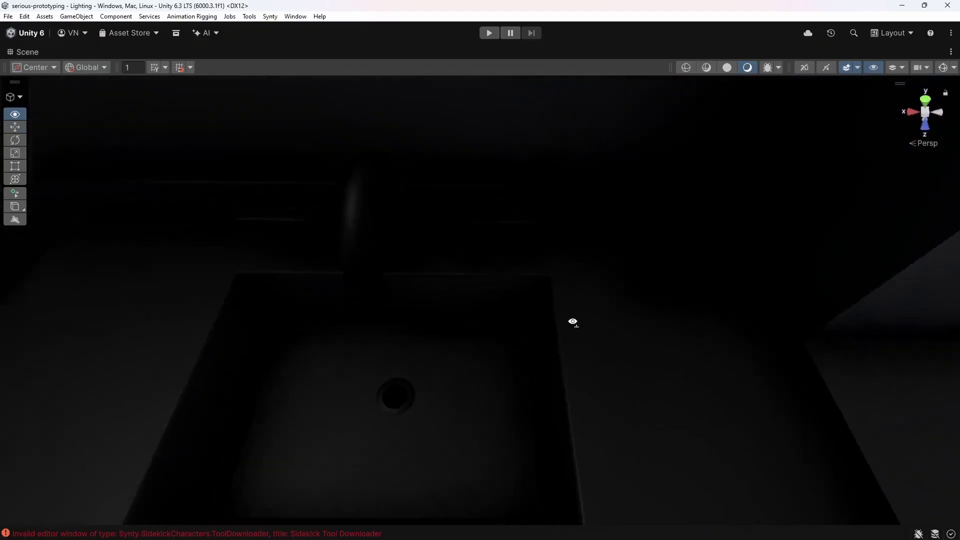
pyautogui.moveTo(573, 321); pyautogui.dragTo(625, 183, button='right')
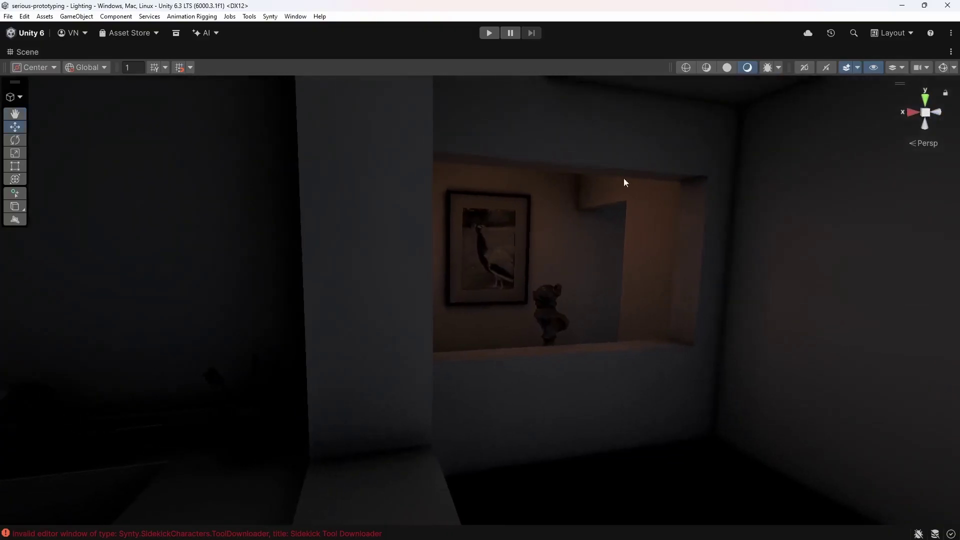
# Step: Inspect the kitchen's stove, marble countertop and red toaster, along with the wine bottle and glass on the cart
pyautogui.moveTo(607, 218); pyautogui.dragTo(365, 247, button='right')
pyautogui.press('w')
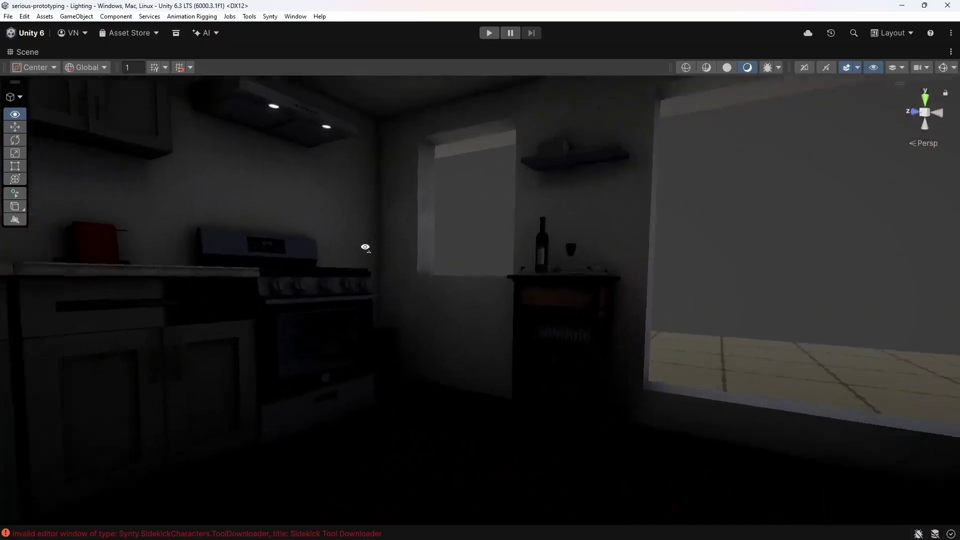
pyautogui.moveTo(555, 259); pyautogui.dragTo(489, 259, button='right')
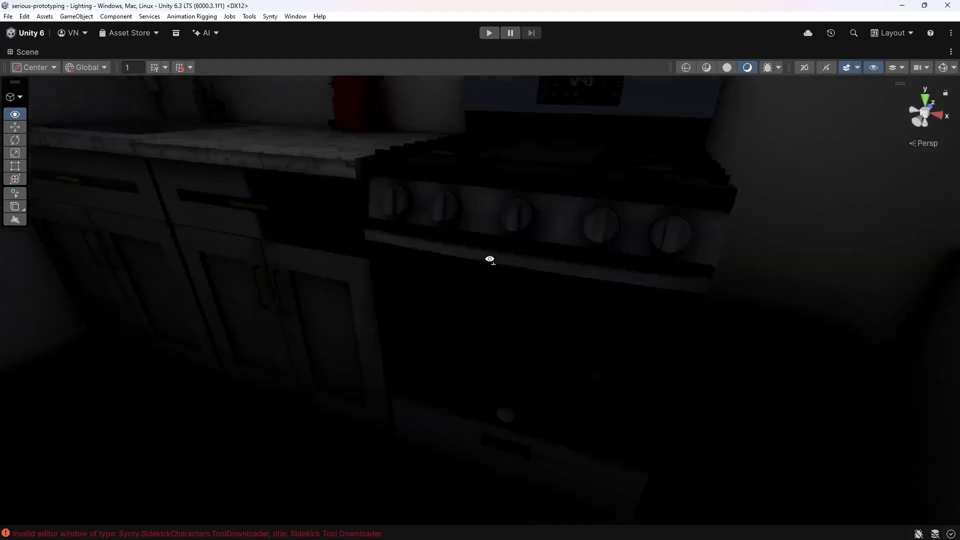
pyautogui.moveTo(534, 177); pyautogui.dragTo(461, 227, button='right')
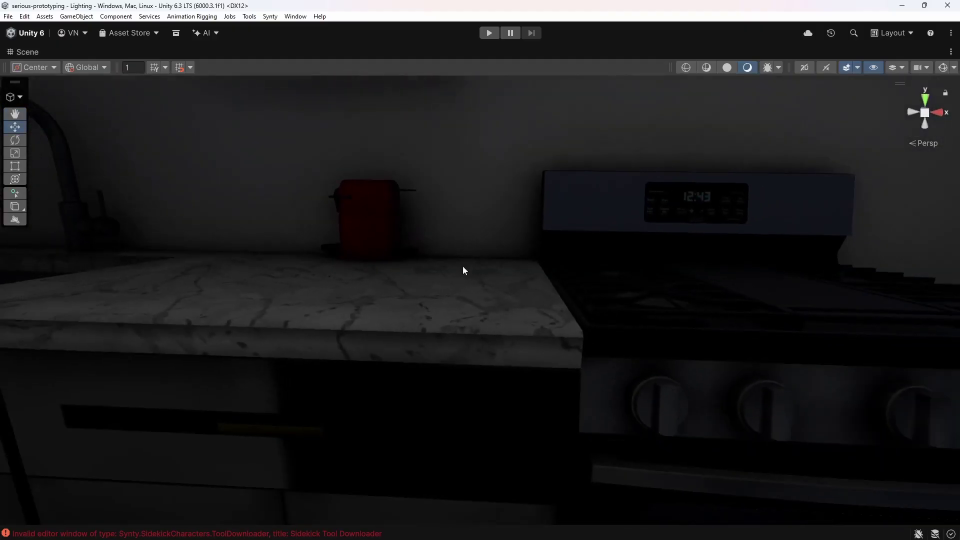
pyautogui.moveTo(465, 271); pyautogui.dragTo(451, 159, button='middle')
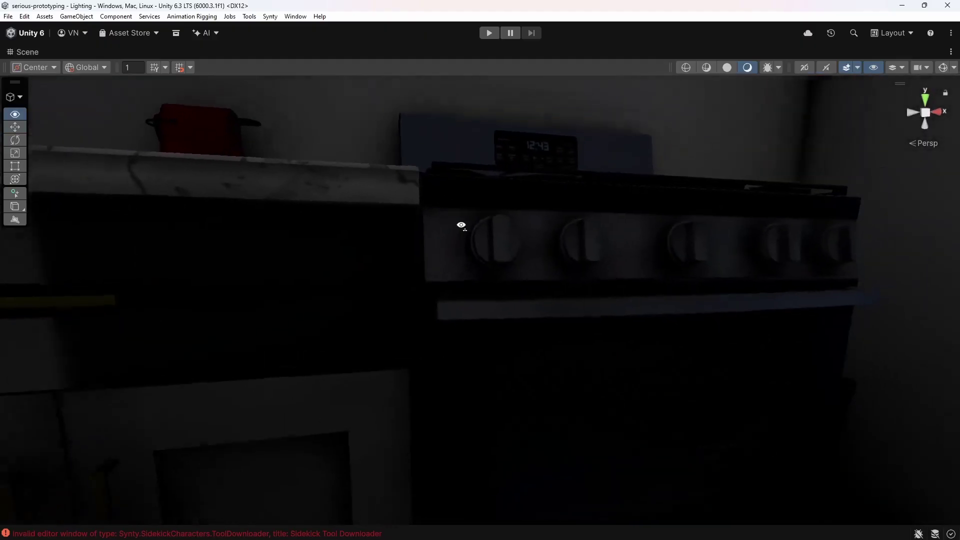
pyautogui.moveTo(461, 225); pyautogui.dragTo(574, 219, button='right')
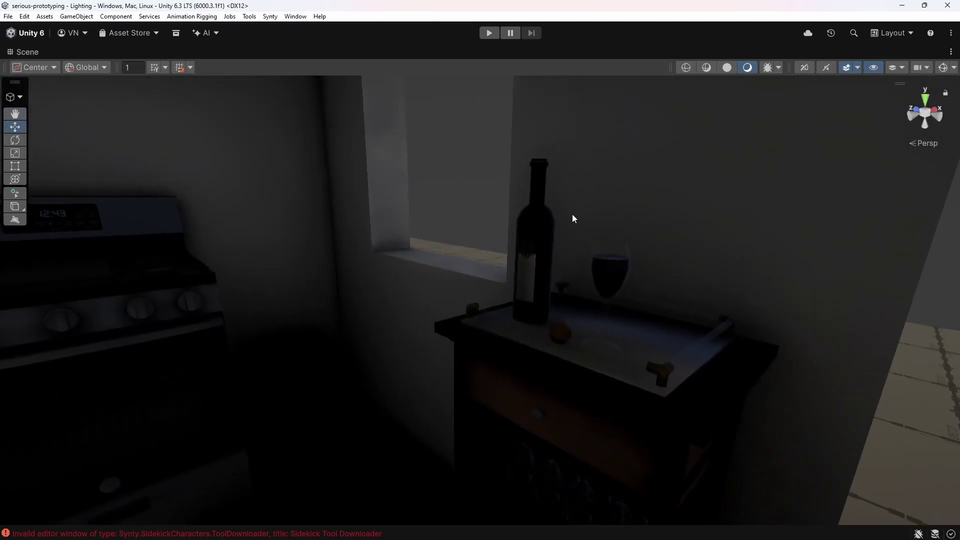
pyautogui.moveTo(555, 127); pyautogui.dragTo(442, 184, button='right')
# Step: Inspect the ceiling fixture with three glowing bulbs and how its light falls on the ceiling
pyautogui.moveTo(346, 163); pyautogui.dragTo(640, 179, button='right')
pyautogui.moveTo(771, 249)
pyautogui.mouseDown(button='right')
pyautogui.moveTo(648, 227)
pyautogui.moveTo(647, 214)
pyautogui.moveTo(515, 176)
pyautogui.moveTo(555, 171)
pyautogui.moveTo(526, 172)
pyautogui.moveTo(583, 125)
pyautogui.moveTo(663, 144)
pyautogui.moveTo(452, 165)
pyautogui.moveTo(416, 182)
pyautogui.moveTo(541, 156)
pyautogui.moveTo(568, 180)
pyautogui.moveTo(755, 188)
pyautogui.moveTo(508, 191)
pyautogui.moveTo(574, 196)
pyautogui.moveTo(502, 237)
pyautogui.moveTo(560, 232)
pyautogui.moveTo(441, 235)
pyautogui.moveTo(538, 272)
pyautogui.moveTo(554, 226)
pyautogui.moveTo(542, 259)
pyautogui.moveTo(532, 223)
pyautogui.moveTo(453, 217)
pyautogui.moveTo(440, 233)
pyautogui.moveTo(459, 214)
pyautogui.moveTo(443, 239)
pyautogui.moveTo(603, 269)
pyautogui.mouseUp(button='right')
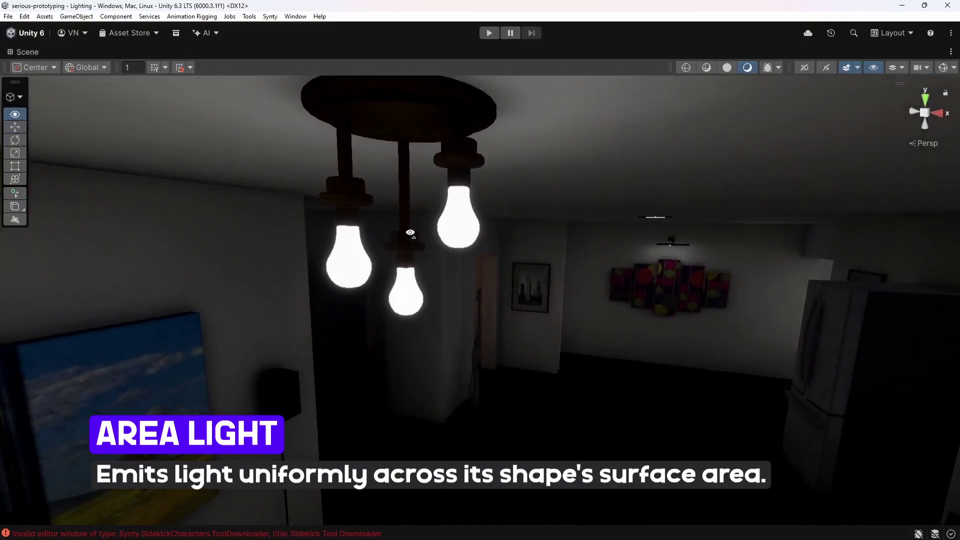
pyautogui.moveTo(411, 233)
pyautogui.mouseDown(button='right')
pyautogui.moveTo(402, 210)
pyautogui.moveTo(480, 220)
pyautogui.moveTo(425, 228)
pyautogui.mouseUp(button='right')
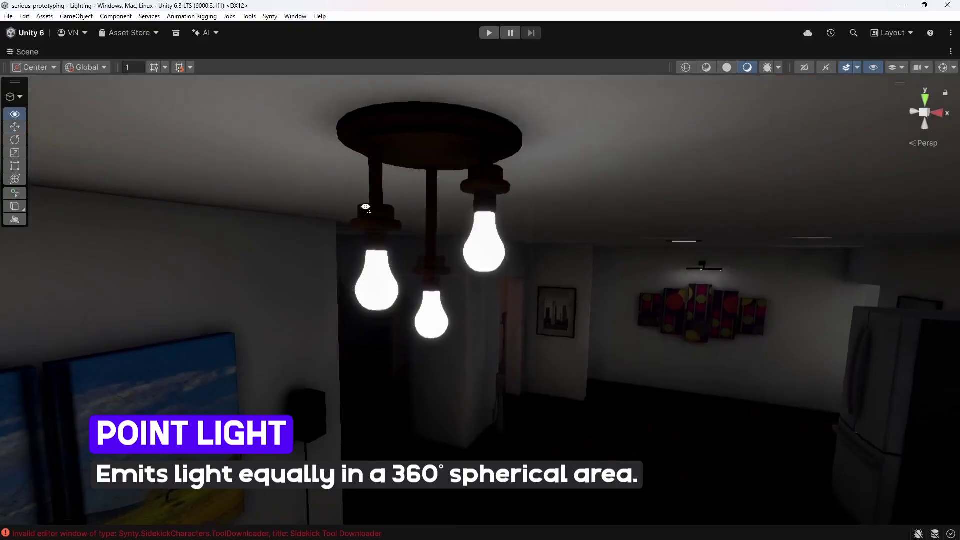
pyautogui.moveTo(366, 207); pyautogui.dragTo(581, 280, button='right')
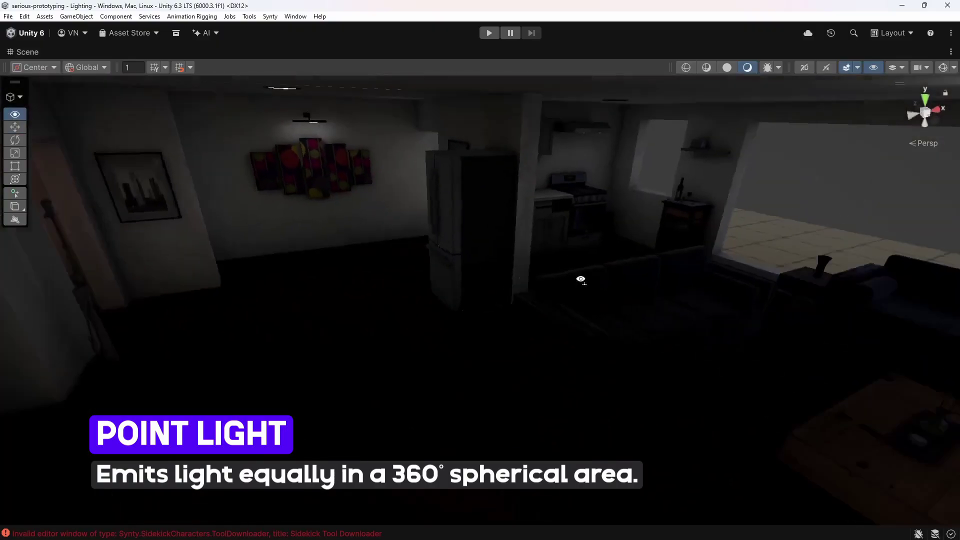
# Step: Inspect the glowing corner floor lamp and the light it casts on the adjoining walls
pyautogui.moveTo(597, 314); pyautogui.dragTo(633, 222, button='right')
pyautogui.moveTo(574, 206); pyautogui.dragTo(366, 245, button='right')
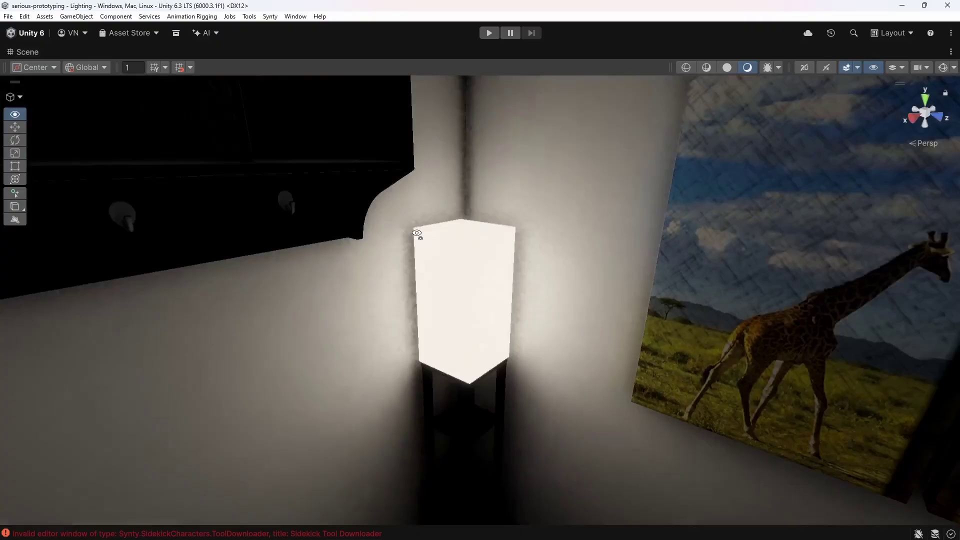
pyautogui.press('s')
pyautogui.moveTo(417, 233); pyautogui.dragTo(568, 219, button='right')
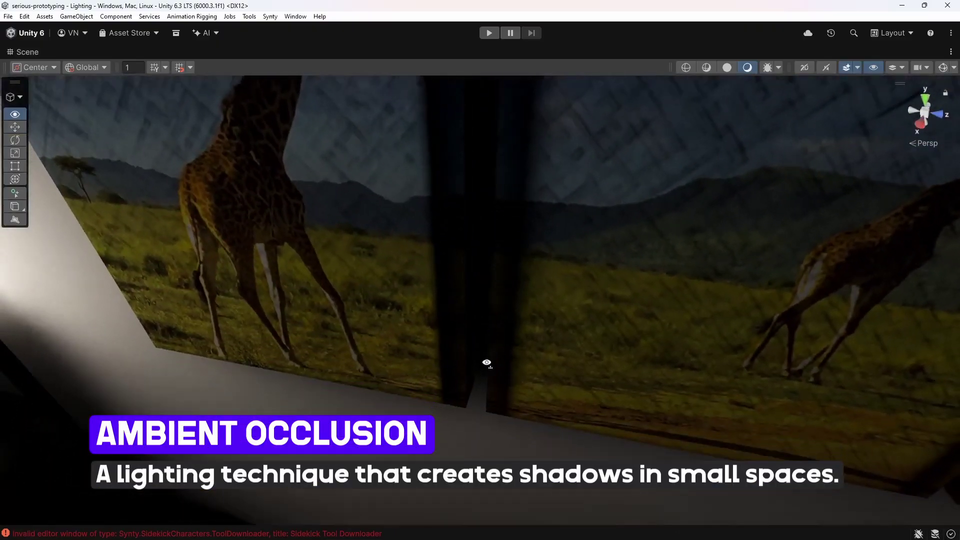
# Step: Examine the ambient occlusion shadows between the giraffe picture panels and around the colorful wall panels
pyautogui.moveTo(486, 362); pyautogui.dragTo(481, 376, button='right')
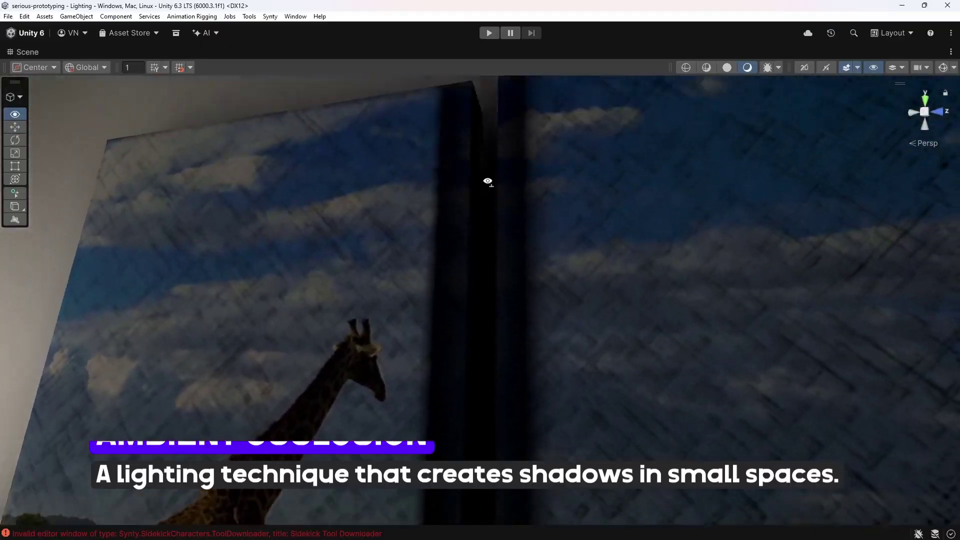
pyautogui.moveTo(488, 181); pyautogui.dragTo(472, 373, button='right')
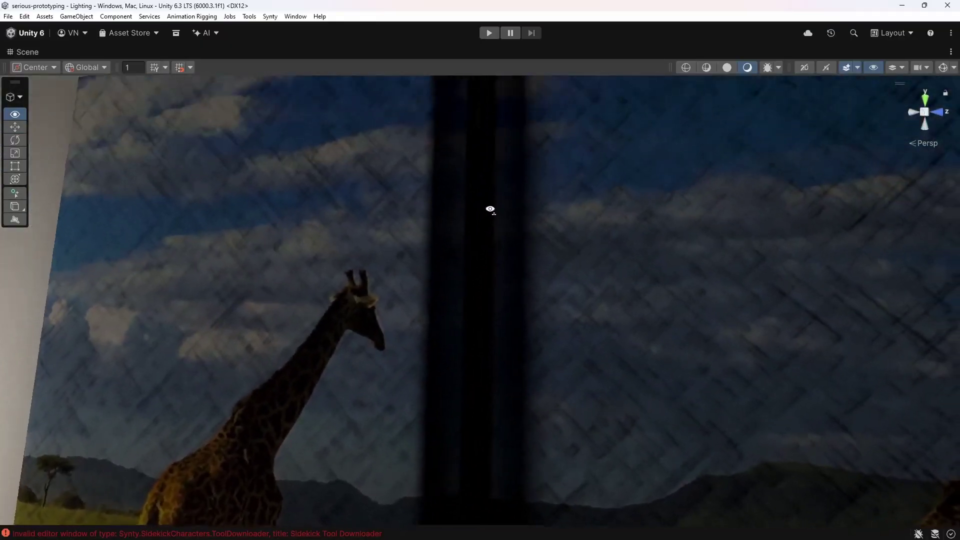
pyautogui.moveTo(491, 210); pyautogui.dragTo(513, 320, button='right')
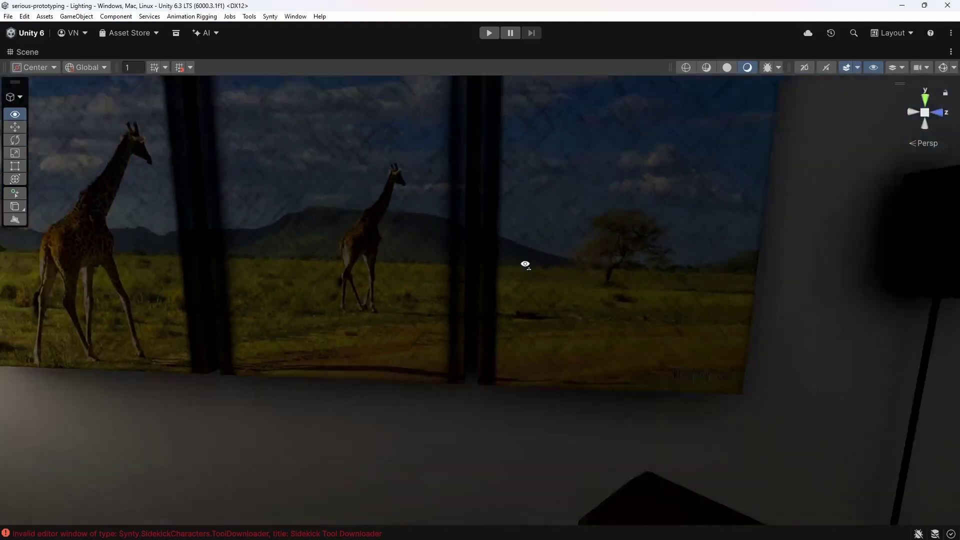
pyautogui.moveTo(525, 264); pyautogui.dragTo(731, 242, button='right')
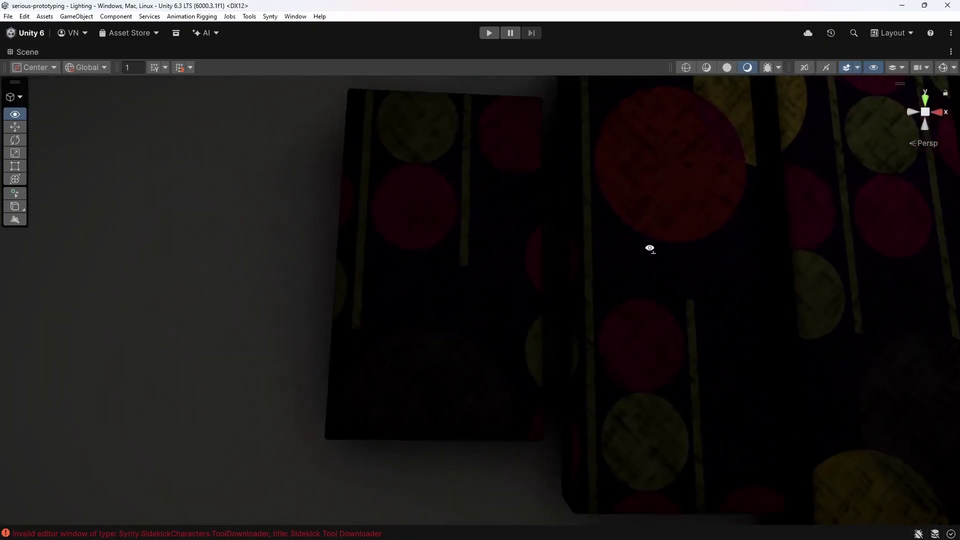
pyautogui.moveTo(650, 249); pyautogui.dragTo(640, 199, button='right')
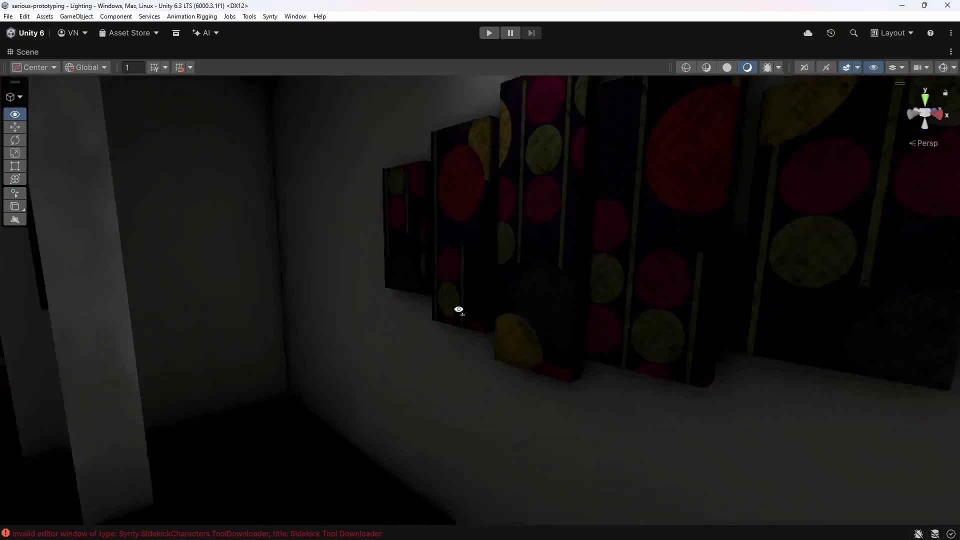
pyautogui.moveTo(459, 310); pyautogui.dragTo(605, 306, button='right')
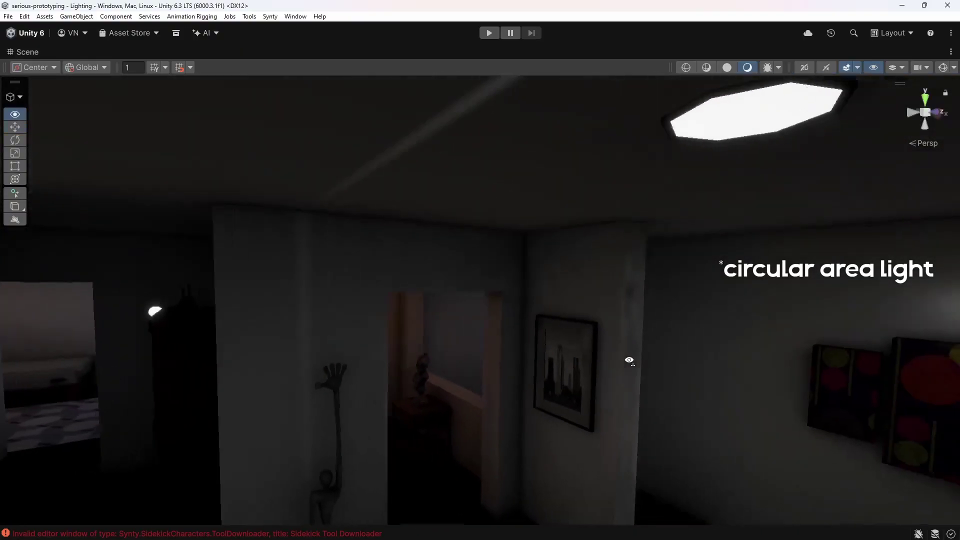
# Step: Review the hallway wall lamp, the round ceiling lights and the bedside table lamp across the rooms
pyautogui.moveTo(629, 360); pyautogui.dragTo(664, 345, button='right')
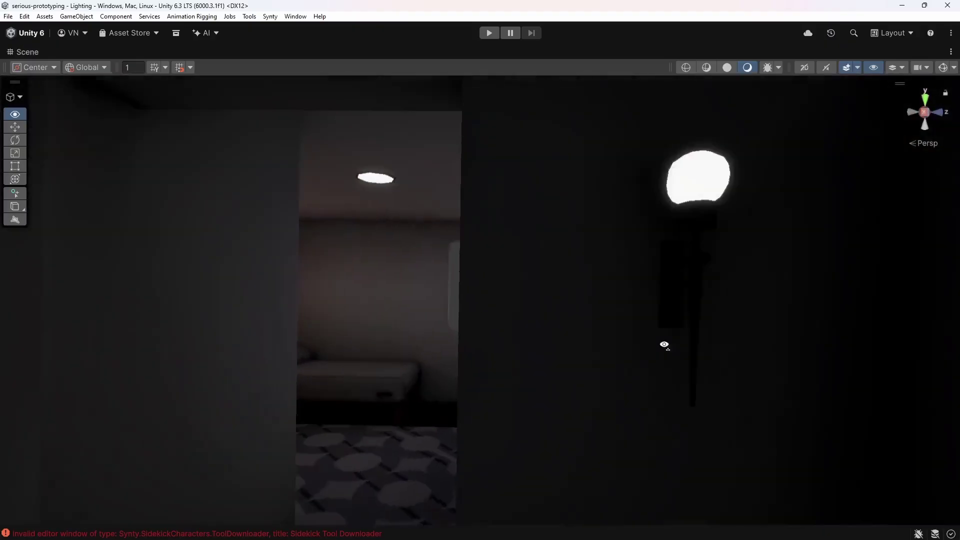
pyautogui.moveTo(595, 346); pyautogui.dragTo(455, 267, button='right')
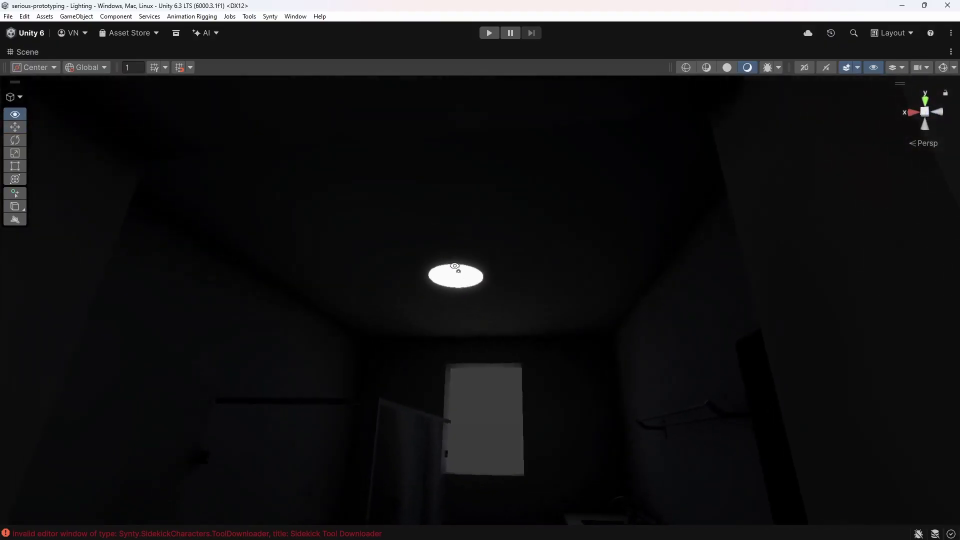
pyautogui.moveTo(467, 364); pyautogui.dragTo(520, 377, button='right')
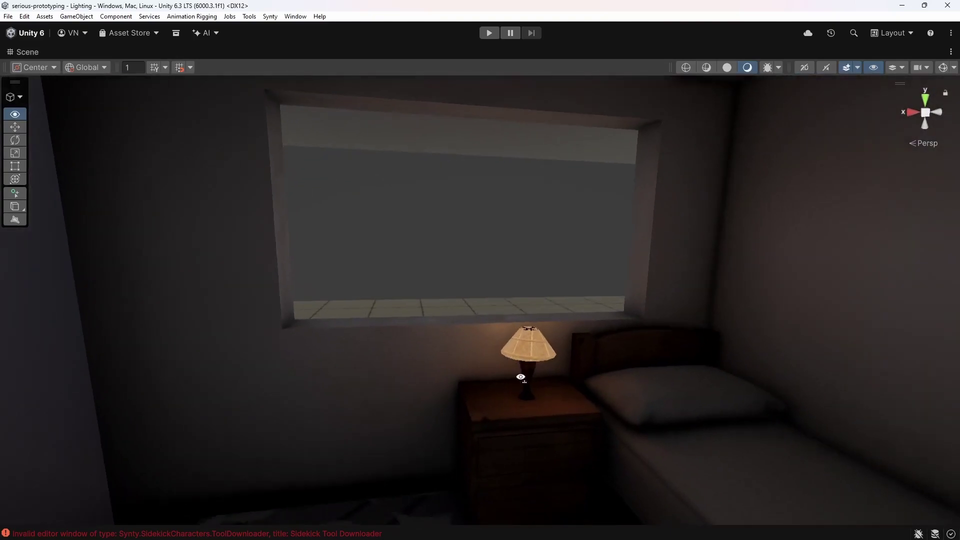
pyautogui.moveTo(568, 336); pyautogui.dragTo(493, 316, button='right')
pyautogui.moveTo(306, 345); pyautogui.dragTo(538, 362, button='right')
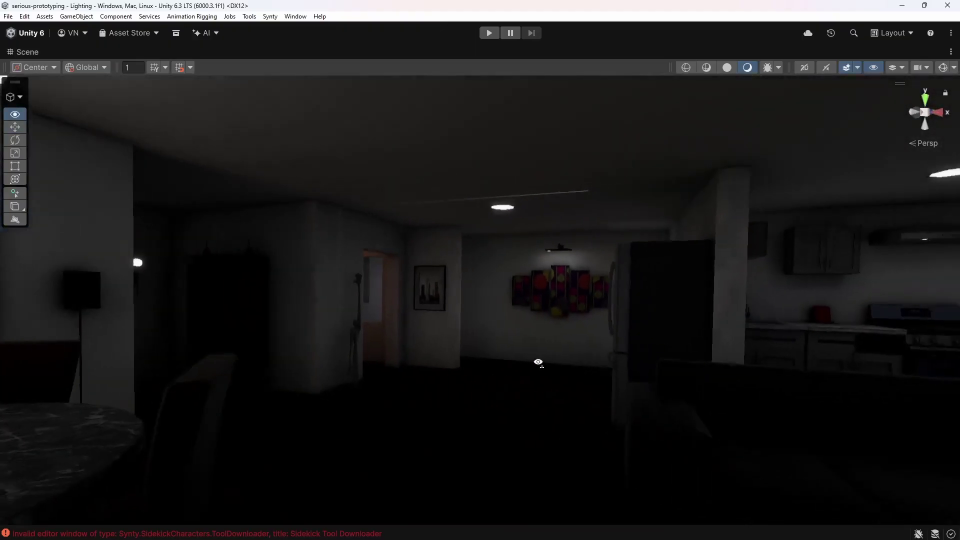
pyautogui.moveTo(608, 365); pyautogui.dragTo(401, 396, button='right')
# Step: Toggle the Scene view gizmos and inspect the house exterior and the bedroom through its window opening
pyautogui.click(943, 71)
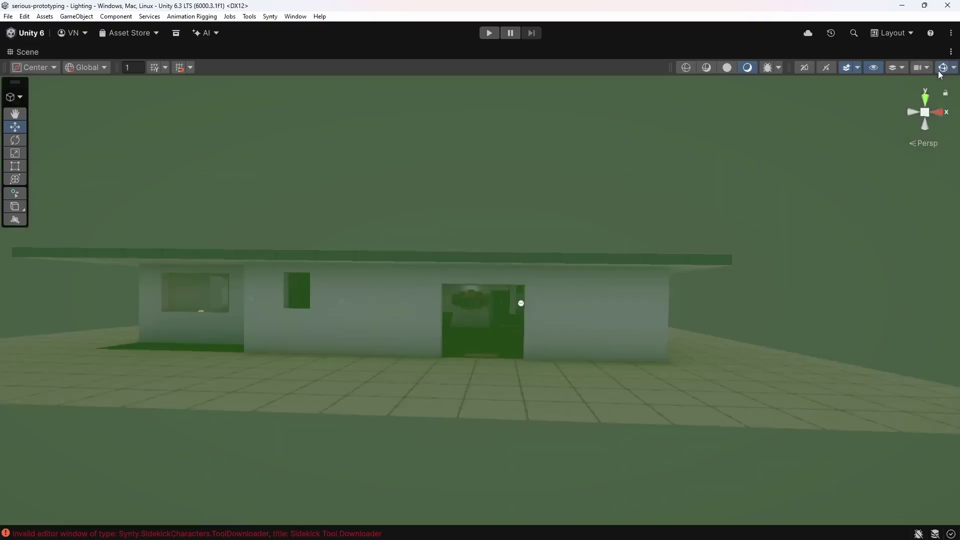
pyautogui.moveTo(521, 302); pyautogui.dragTo(307, 370, button='right')
pyautogui.moveTo(329, 339); pyautogui.dragTo(362, 314, button='right')
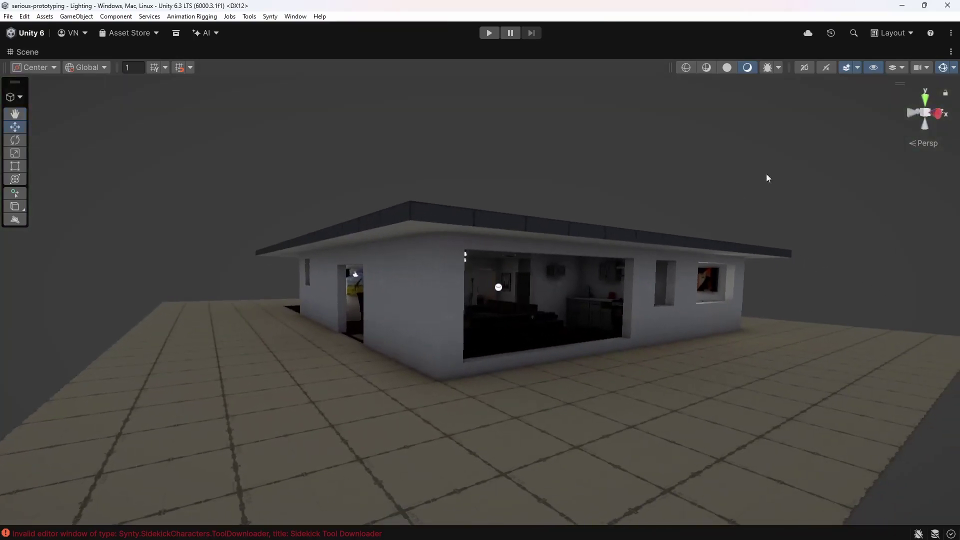
pyautogui.moveTo(750, 168); pyautogui.dragTo(695, 265, button='right')
pyautogui.press('s')
pyautogui.moveTo(765, 247); pyautogui.dragTo(464, 269, button='right')
pyautogui.press('d')
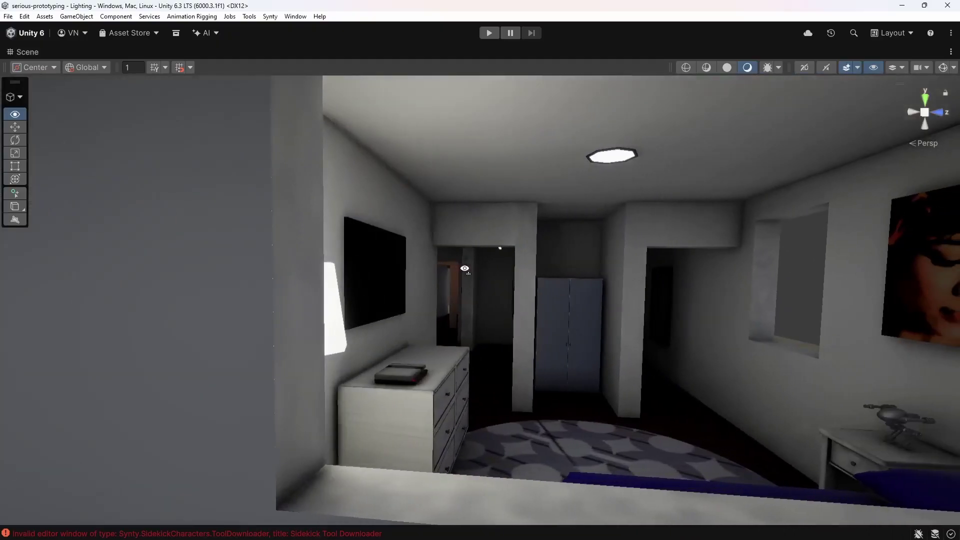
# Step: Look through the large window opening at the lighting in the living room, dining area and kitchen
pyautogui.press('Left')
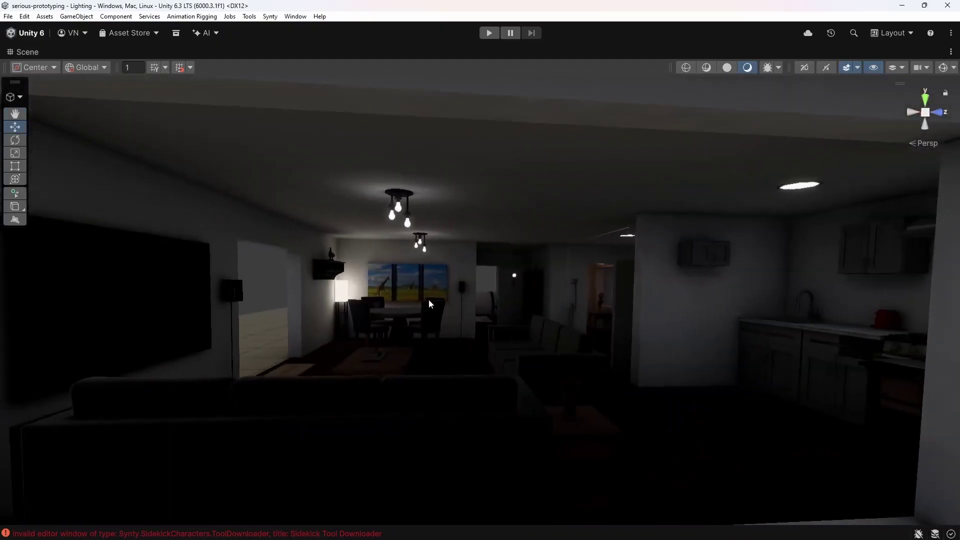
pyautogui.moveTo(429, 301)
pyautogui.mouseDown(button='right')
pyautogui.moveTo(506, 294)
pyautogui.moveTo(497, 294)
pyautogui.moveTo(517, 296)
pyautogui.moveTo(502, 303)
pyautogui.moveTo(602, 303)
pyautogui.moveTo(476, 306)
pyautogui.moveTo(591, 316)
pyautogui.moveTo(362, 319)
pyautogui.moveTo(563, 322)
pyautogui.moveTo(423, 311)
pyautogui.mouseUp(button='right')
pyautogui.press('s')
pyautogui.press('s')
pyautogui.press('a')
pyautogui.press('w')
pyautogui.press('d')
pyautogui.press('d')
pyautogui.press('d')
pyautogui.press('w')
# Step: Inspect the outer walls, the roof overhang and the large window opening from outside the house
pyautogui.moveTo(633, 333); pyautogui.dragTo(530, 331, button='right')
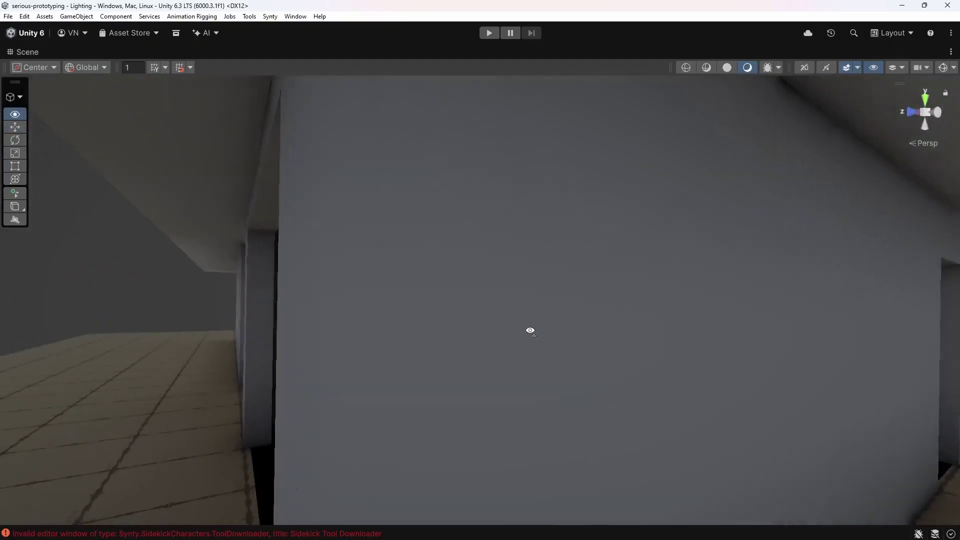
pyautogui.moveTo(622, 335); pyautogui.dragTo(535, 354, button='right')
pyautogui.moveTo(609, 332)
pyautogui.mouseDown(button='right')
pyautogui.moveTo(463, 324)
pyautogui.moveTo(652, 336)
pyautogui.moveTo(553, 338)
pyautogui.moveTo(616, 345)
pyautogui.moveTo(697, 339)
pyautogui.moveTo(575, 347)
pyautogui.moveTo(724, 358)
pyautogui.moveTo(602, 353)
pyautogui.moveTo(648, 356)
pyautogui.moveTo(637, 345)
pyautogui.moveTo(660, 354)
pyautogui.moveTo(645, 359)
pyautogui.moveTo(706, 347)
pyautogui.moveTo(644, 356)
pyautogui.moveTo(738, 360)
pyautogui.moveTo(620, 362)
pyautogui.moveTo(625, 347)
pyautogui.moveTo(616, 344)
pyautogui.mouseUp(button='right')
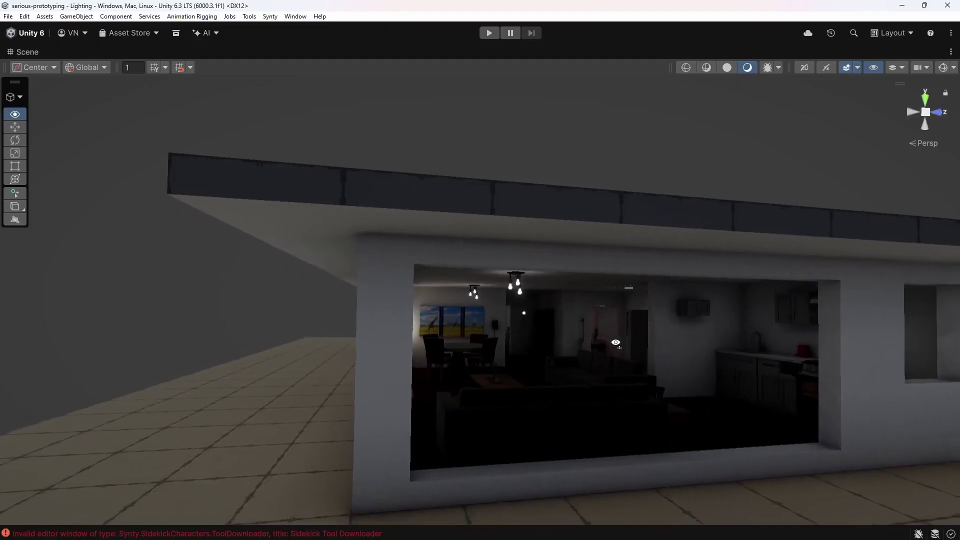